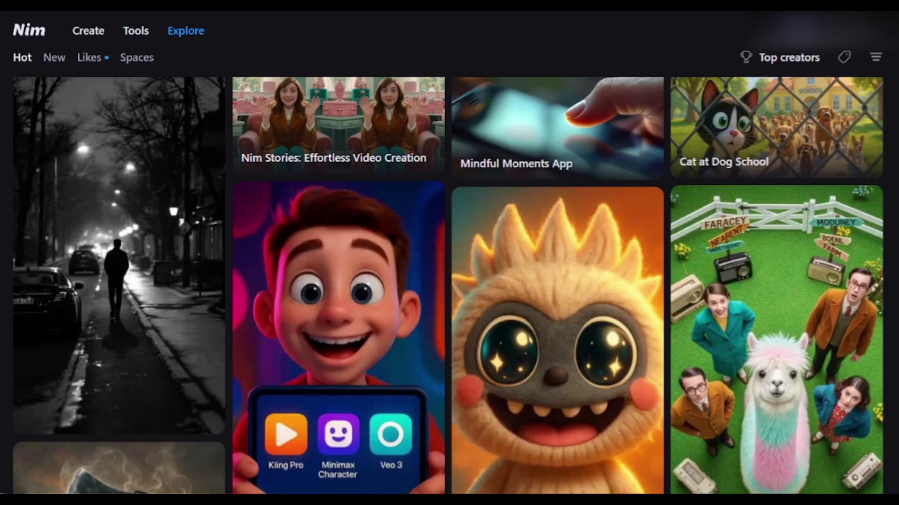
# Step: Open Nim's creation workspace in Image mode and paste the Cleopatra palace prompt
pyautogui.scroll(-10, 450, 281)
pyautogui.scroll(-5, 449, 281)
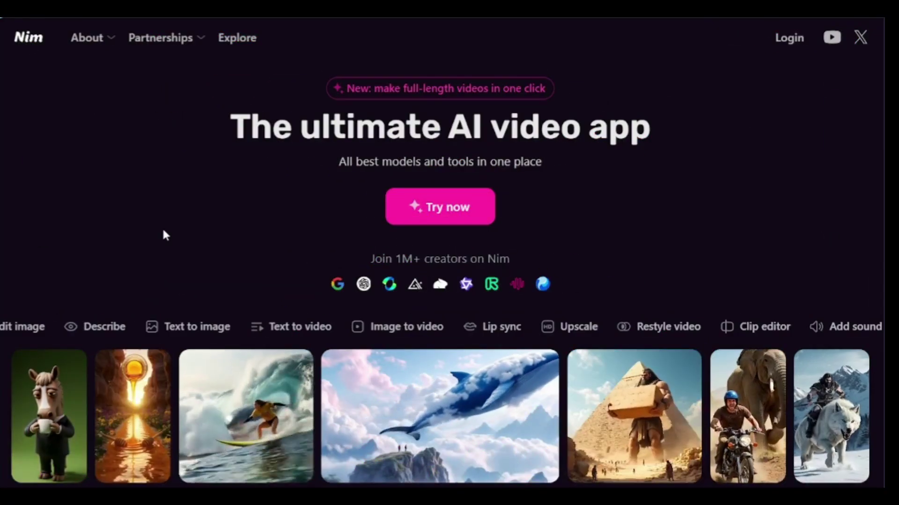
pyautogui.click(446, 215)
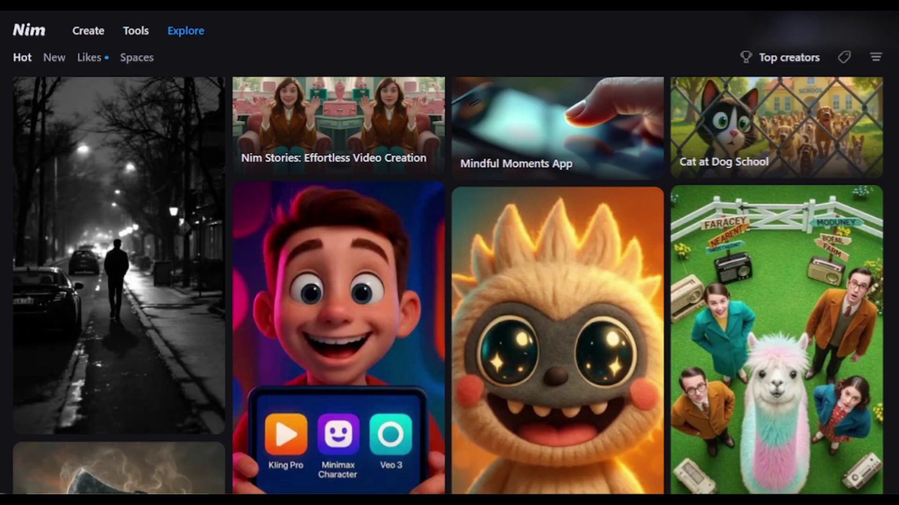
pyautogui.scroll(-10, 447, 251)
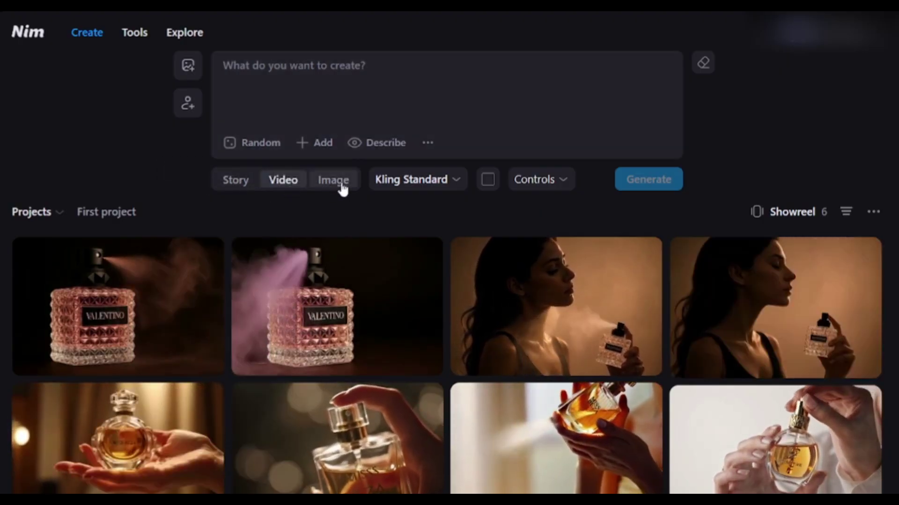
pyautogui.click(342, 188)
pyautogui.click(333, 91)
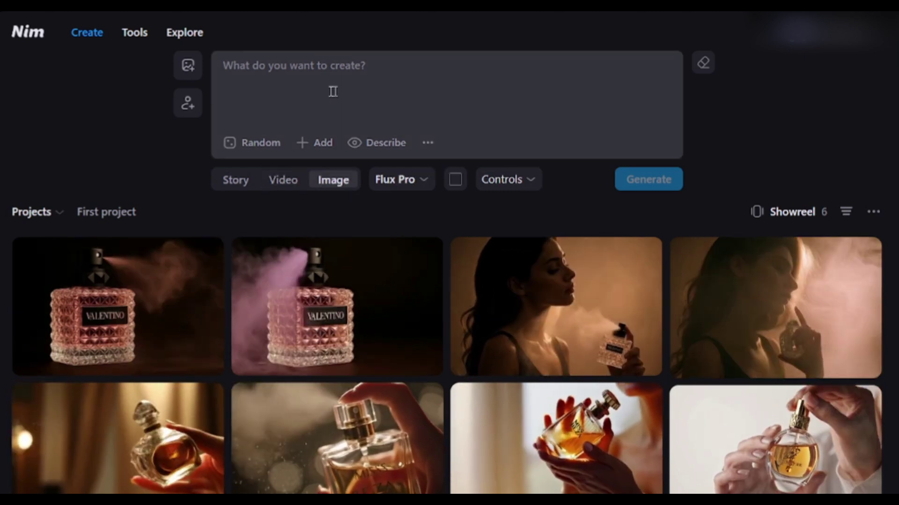
pyautogui.write('"A hyper-realistic 3D render of Cleopatra ruling from a golden throne in an open-air Egyptian palace. The scene is framed from a medium distance, showing Cleopatra seated in full royal attire with golden jewelry and a cobra headpiece. Beside her sits a calm, powerful lion. In the background, massive pyramids rise under a golden sky, partially veiled by warm desert haze. Stone columns with ancient hieroglyphs surround the throne, and golden sunlight casts dramatic shadows across the sandstone floor. The atmosphere is majestic, powerful, and cinematic."')
pyautogui.moveTo(372, 65); pyautogui.dragTo(505, 66)
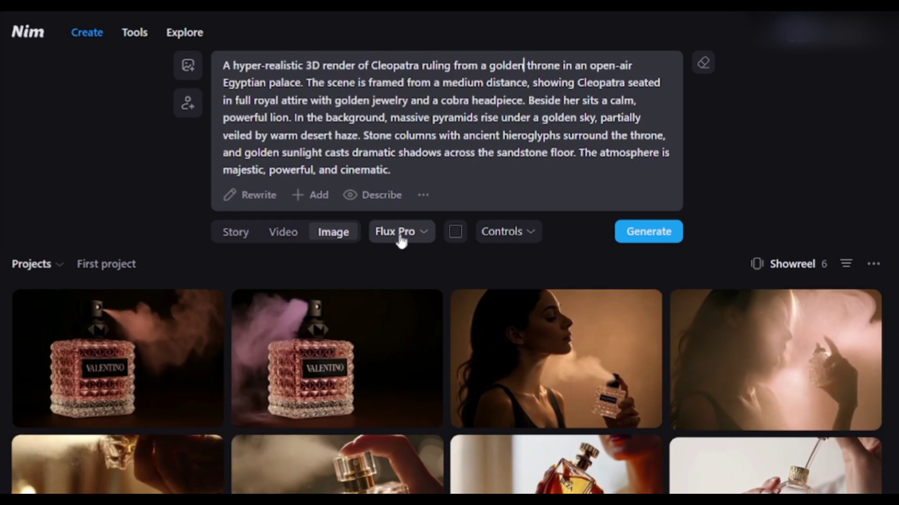
# Step: Generate the Cleopatra image with Flux Pro at a square 1:1 aspect ratio
pyautogui.click(406, 238)
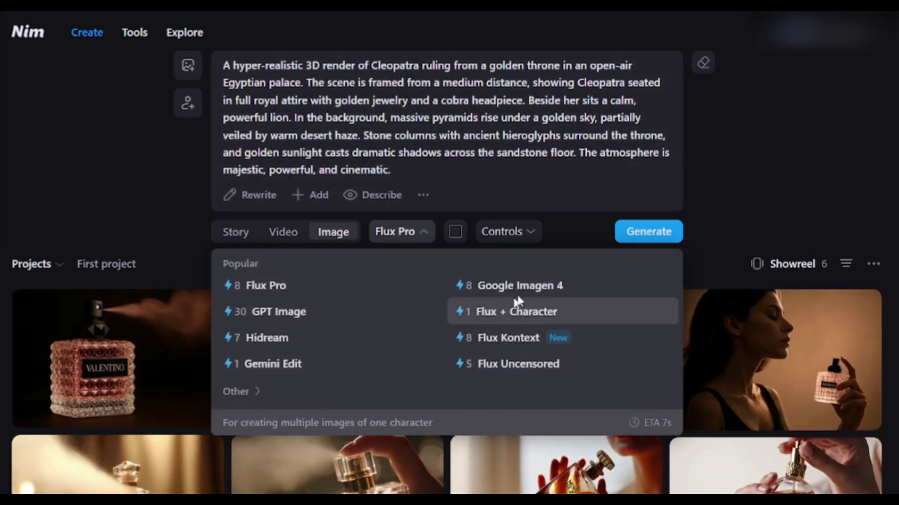
pyautogui.click(298, 287)
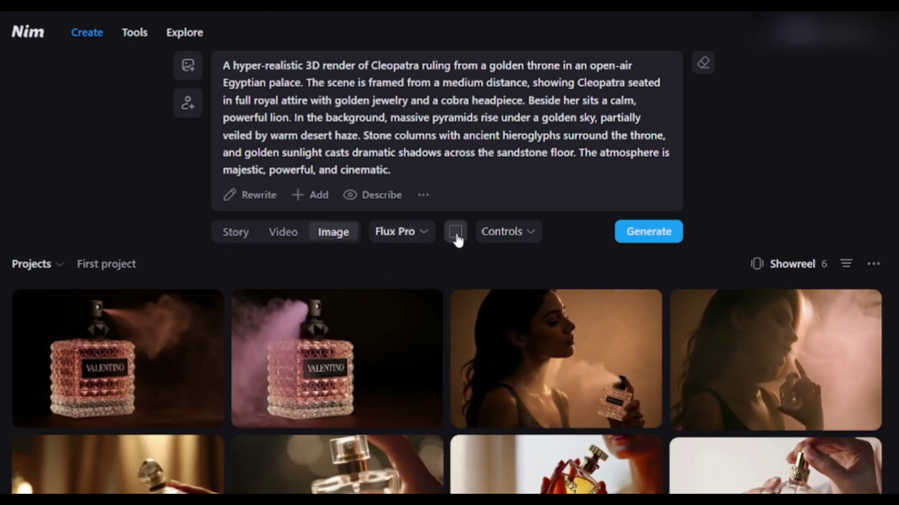
pyautogui.click(456, 238)
pyautogui.click(465, 241)
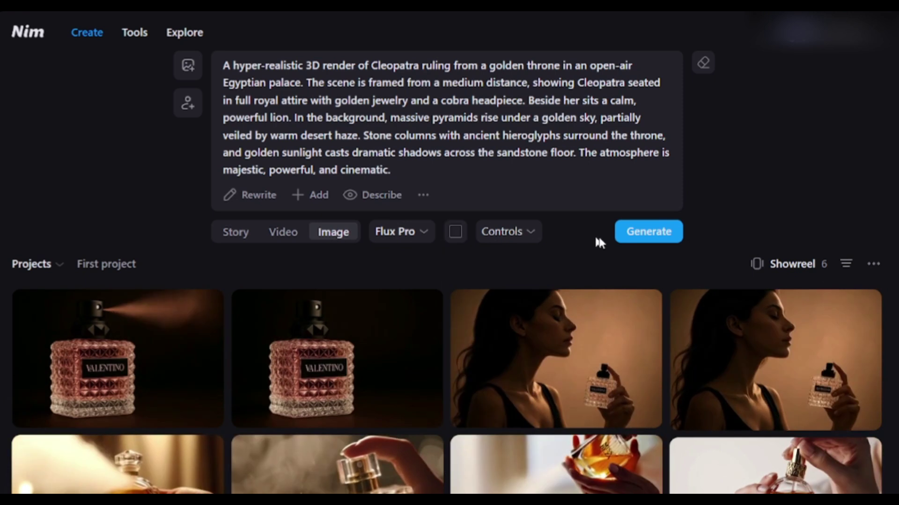
pyautogui.click(653, 242)
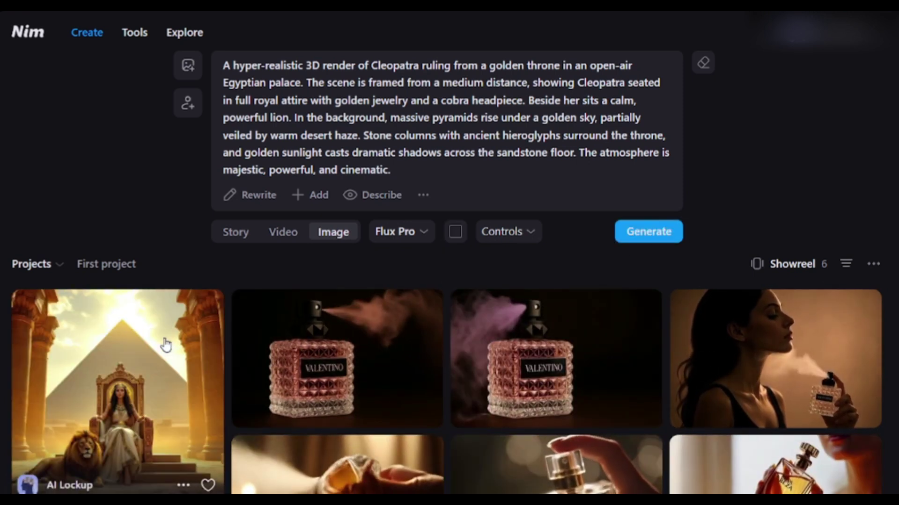
# Step: Regenerate the Cleopatra prompt with GPT Image and open the new render full size
pyautogui.click(164, 345)
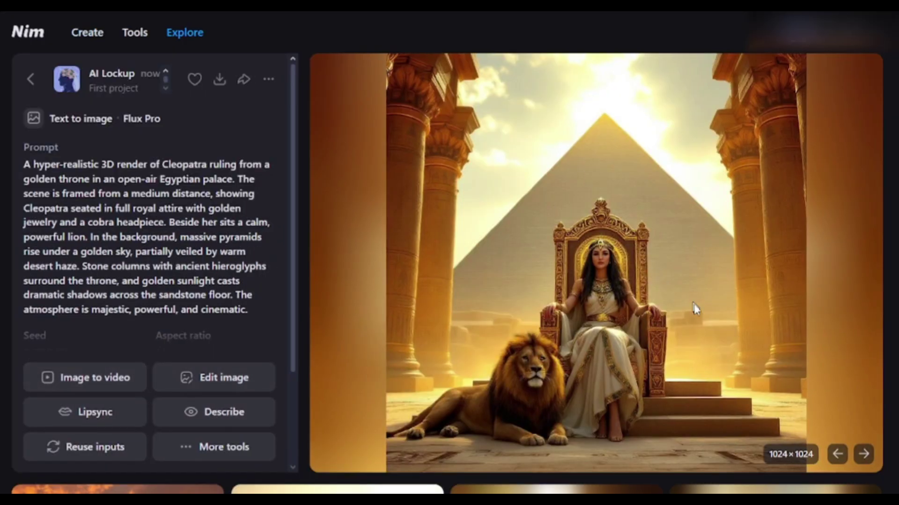
pyautogui.press('Escape')
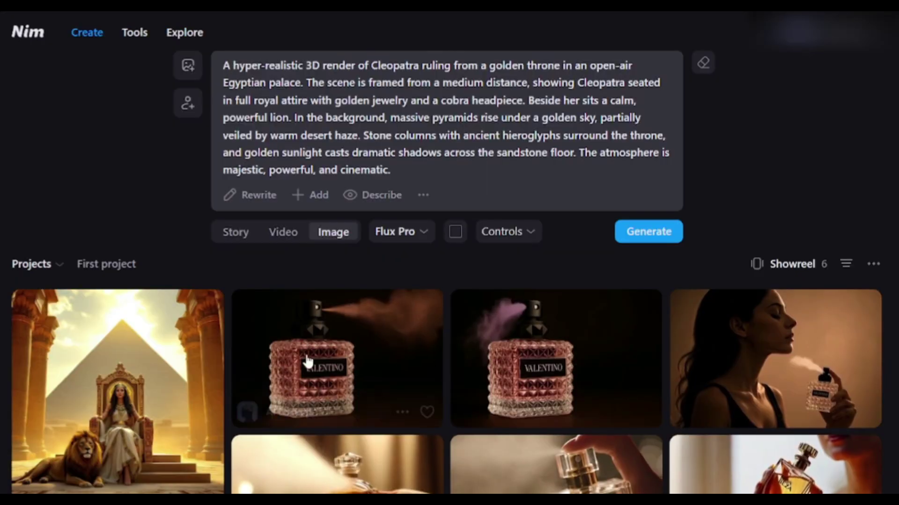
pyautogui.click(410, 239)
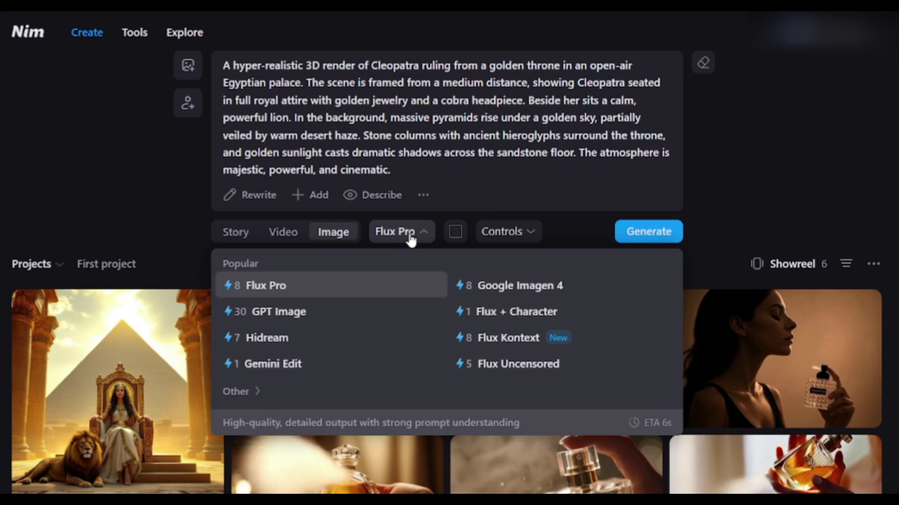
pyautogui.click(281, 315)
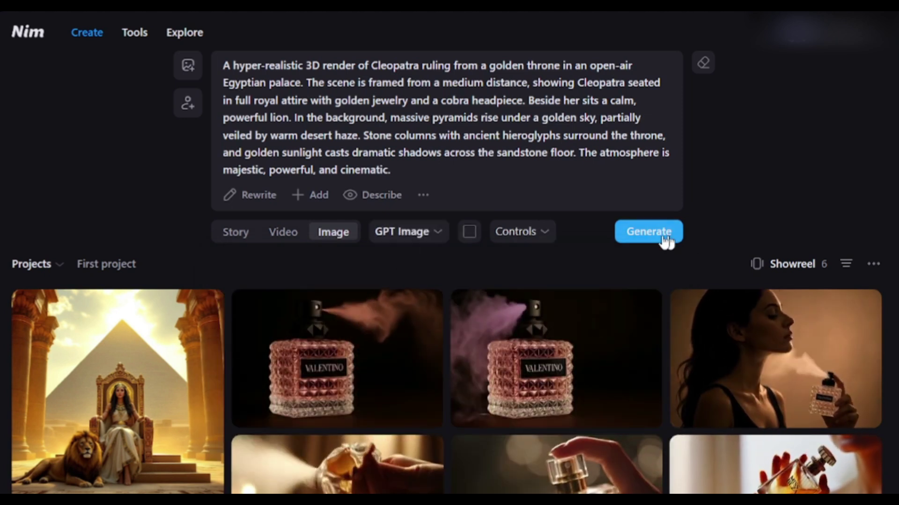
pyautogui.click(649, 232)
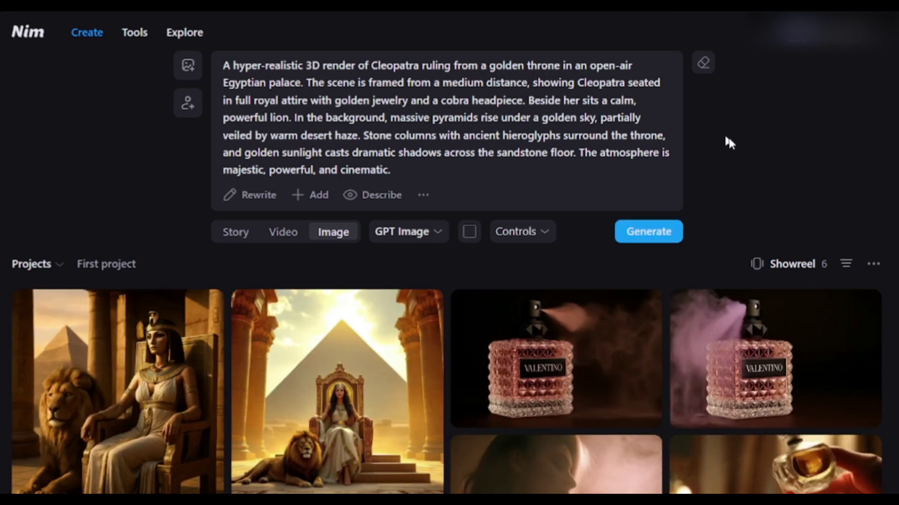
pyautogui.click(98, 397)
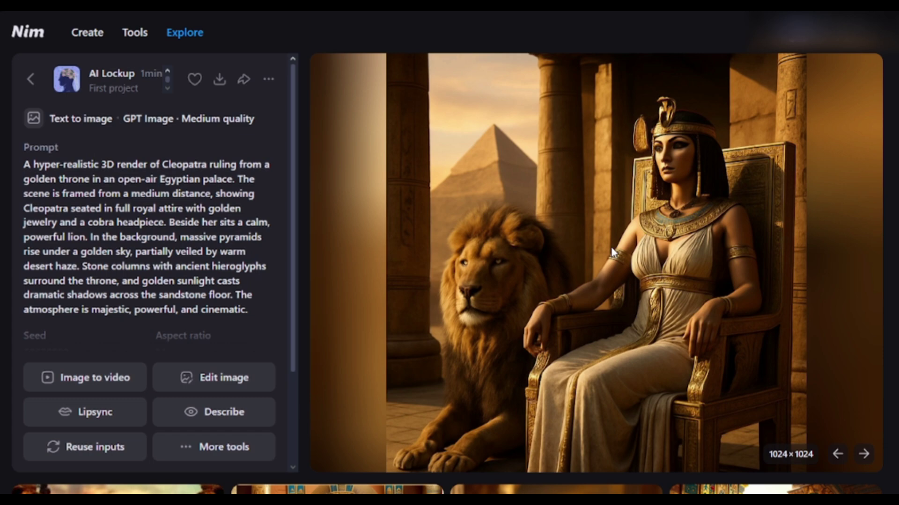
# Step: Render the Cleopatra prompt with Google Imagen 4, review it, then return to the gallery
pyautogui.press('Escape')
pyautogui.click(473, 117)
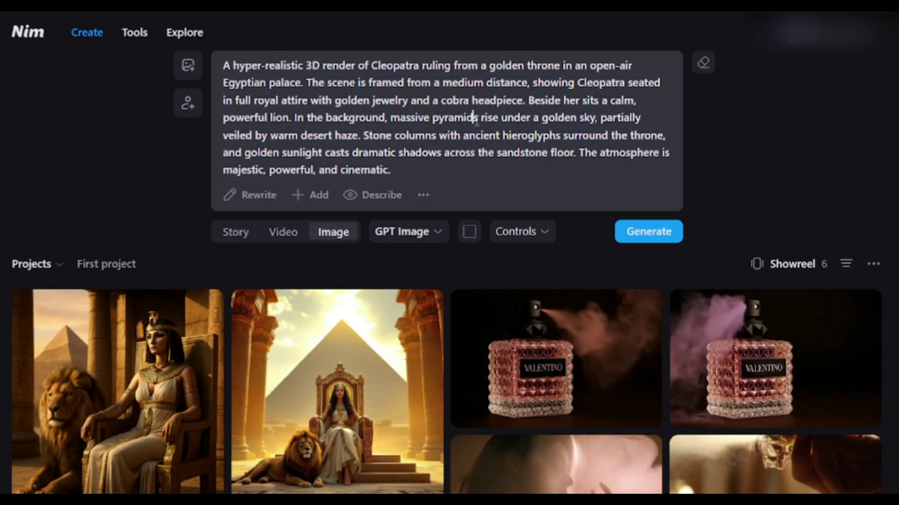
pyautogui.click(414, 231)
pyautogui.click(538, 288)
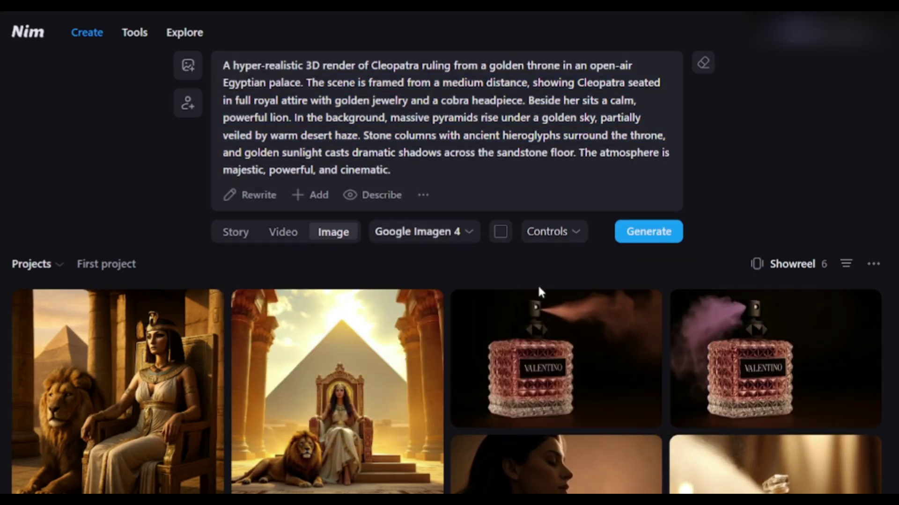
pyautogui.click(671, 232)
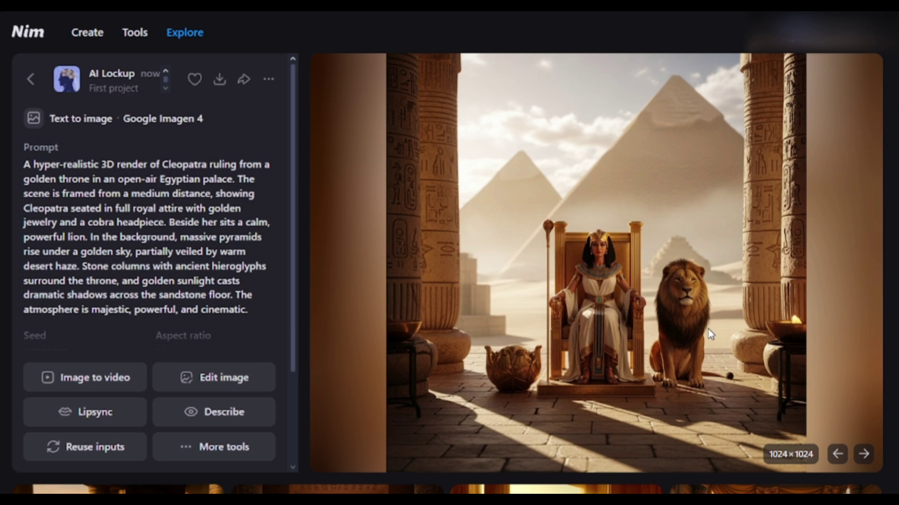
pyautogui.click(31, 79)
pyautogui.click(31, 79)
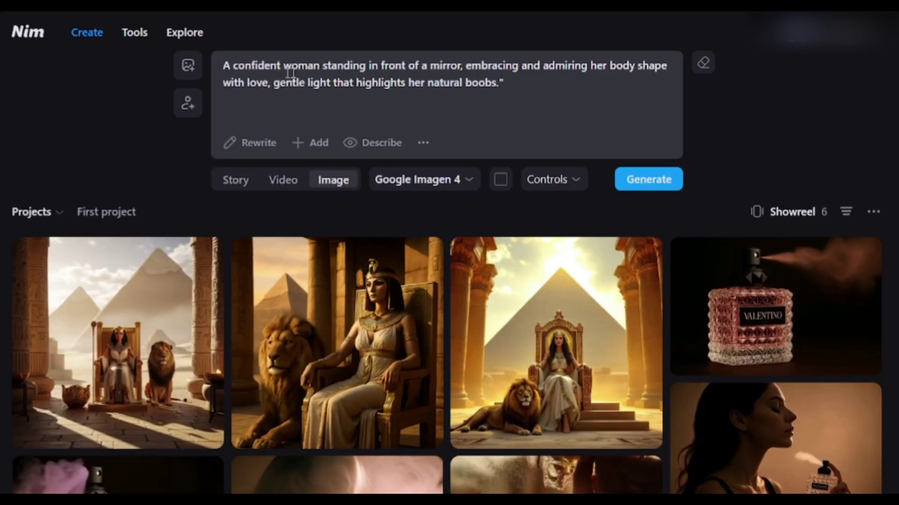
# Step: Edit the mirror prompt to end 'highlights her natural body.' and generate with Flux Uncensored
pyautogui.moveTo(388, 65); pyautogui.dragTo(664, 67)
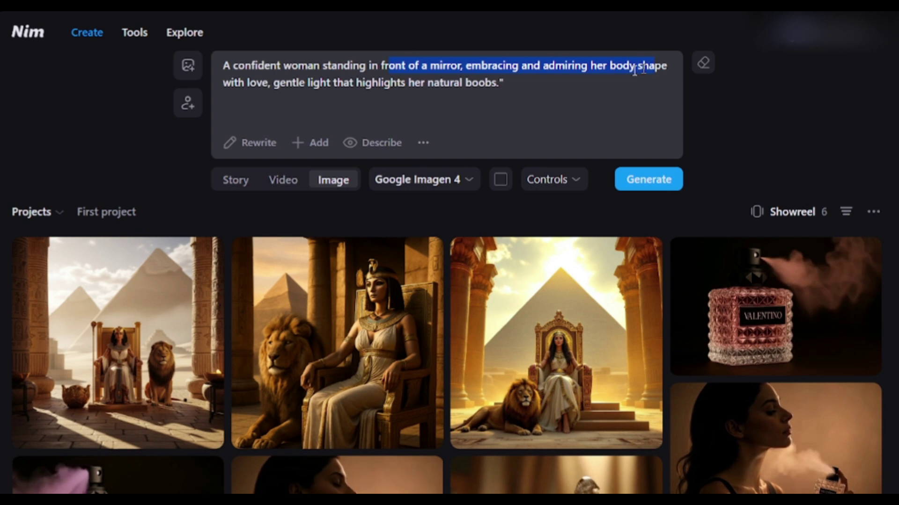
pyautogui.moveTo(275, 83); pyautogui.dragTo(423, 83)
pyautogui.click(425, 83)
pyautogui.press('BackSpace')
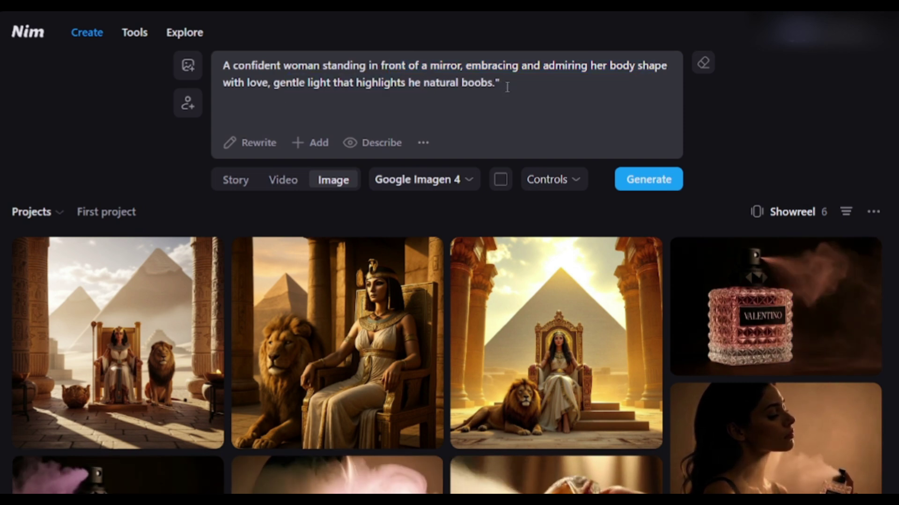
pyautogui.click(421, 180)
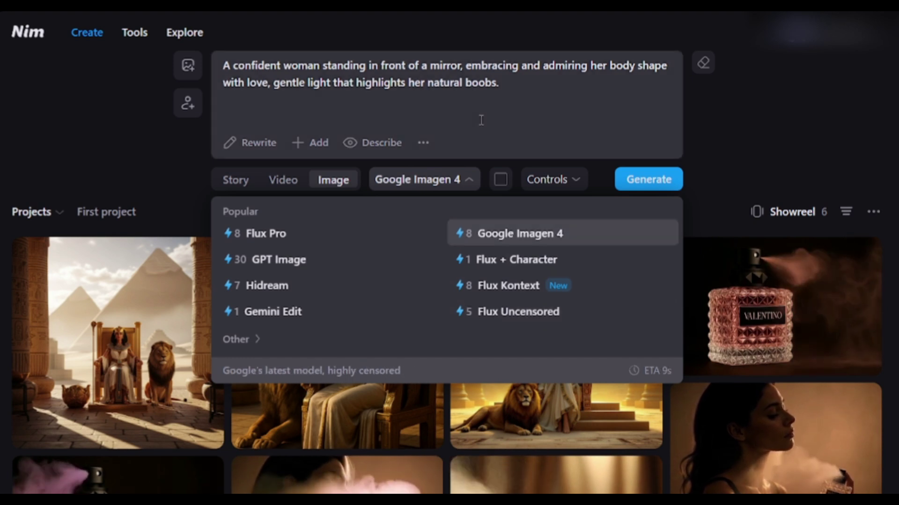
pyautogui.click(520, 317)
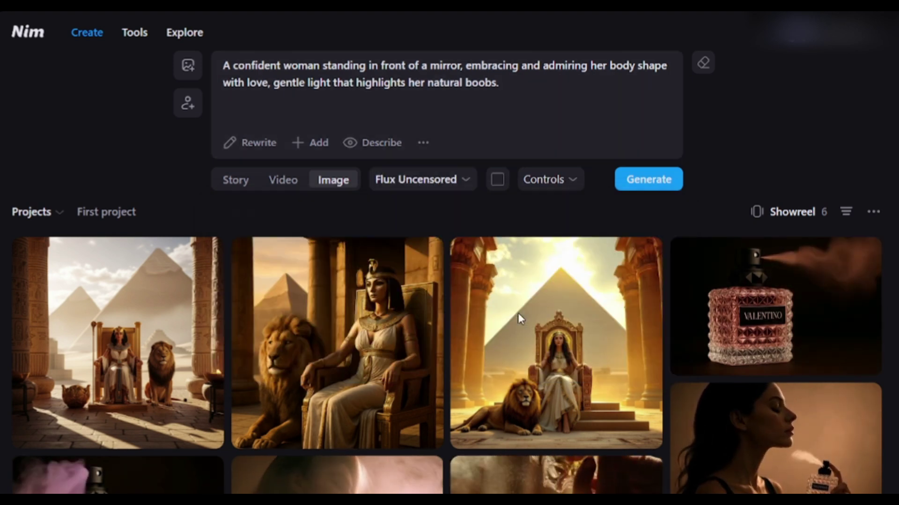
pyautogui.click(648, 186)
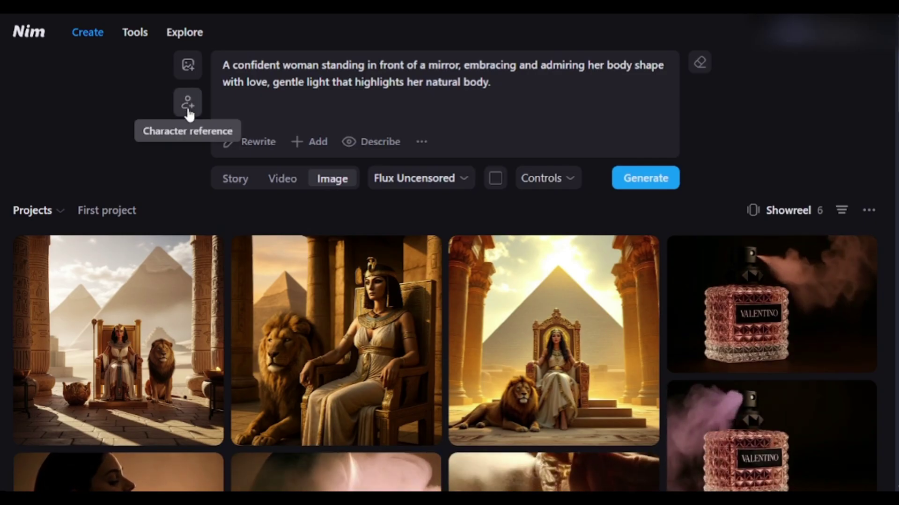
# Step: Upload the 'consistant ima' photo as the character reference
pyautogui.click(188, 105)
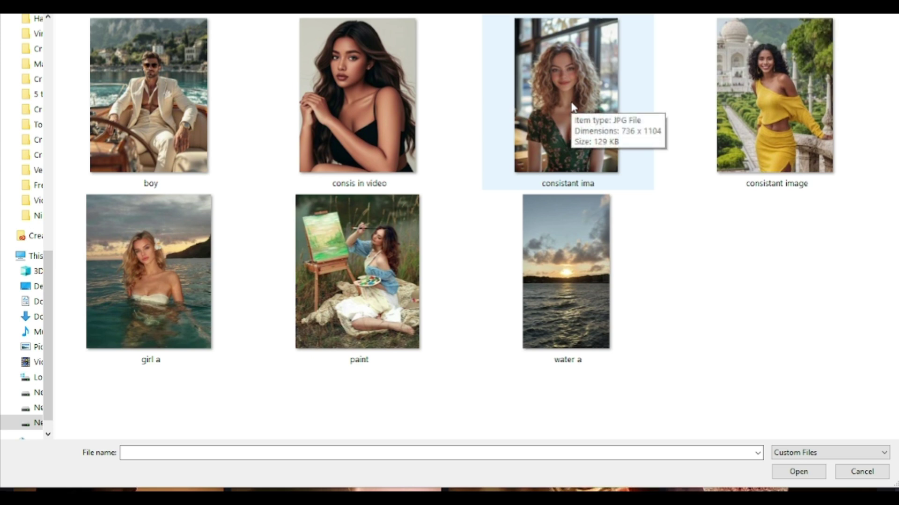
pyautogui.click(571, 106)
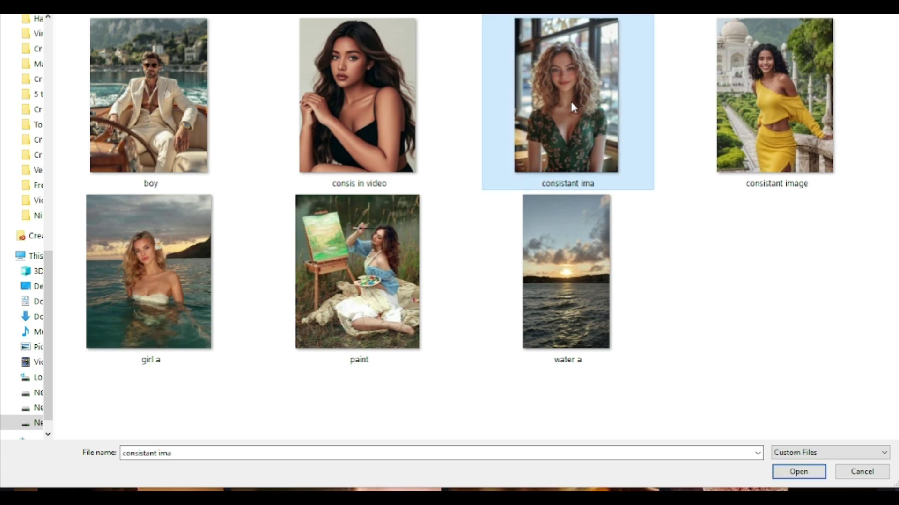
pyautogui.click(789, 473)
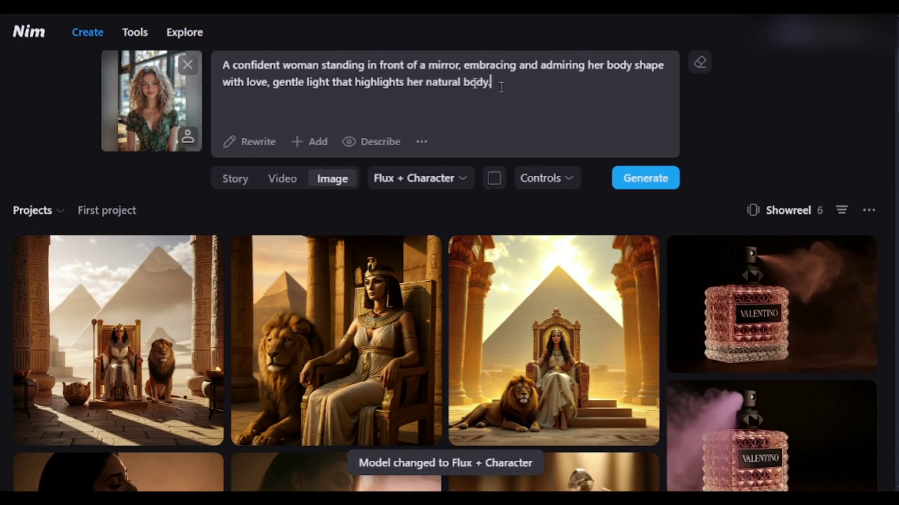
# Step: Replace the prompt with the red-gown restaurant text and generate it with Flux + Character
pyautogui.moveTo(495, 65); pyautogui.dragTo(658, 70)
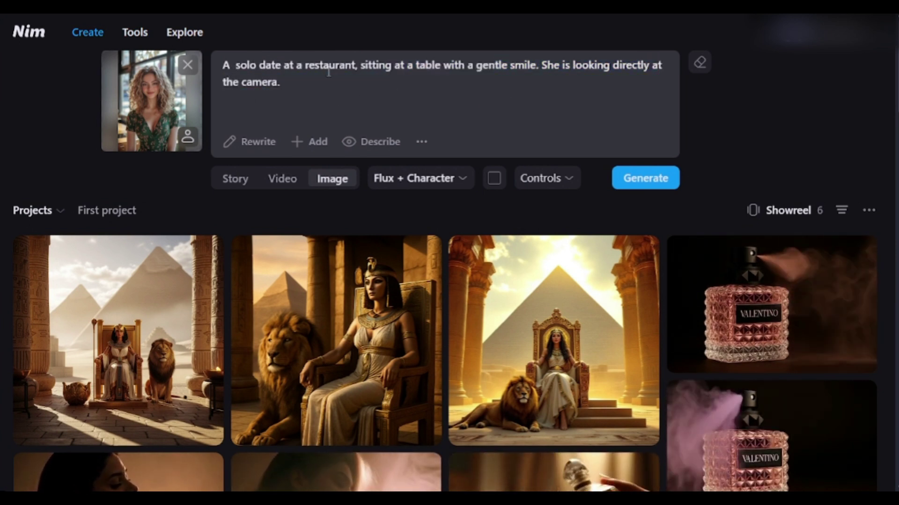
pyautogui.moveTo(314, 79); pyautogui.dragTo(235, 63)
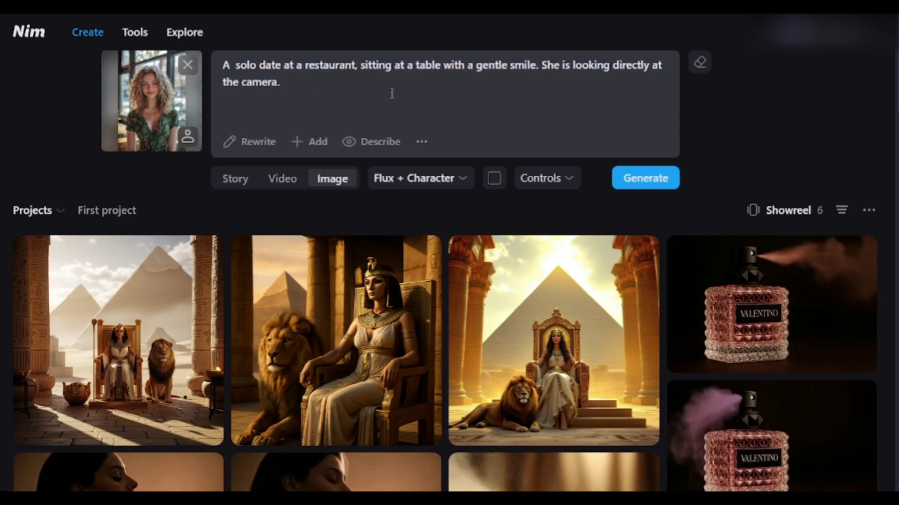
pyautogui.hotkey('ctrl', 'a')
pyautogui.write('A woman wearing a red gown dress and enjoying a solo date at a restaurant, sitting at a table with a gentle smile. She is looking directly at the camera.')
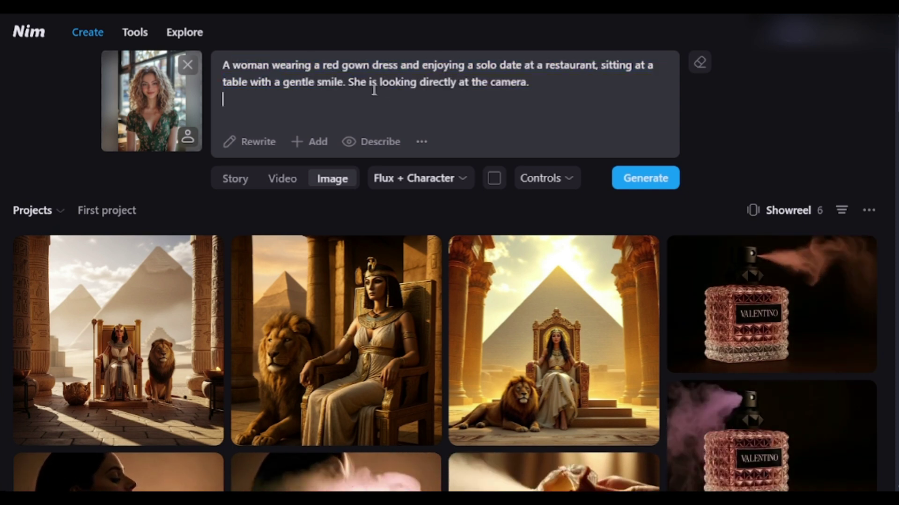
pyautogui.click(426, 186)
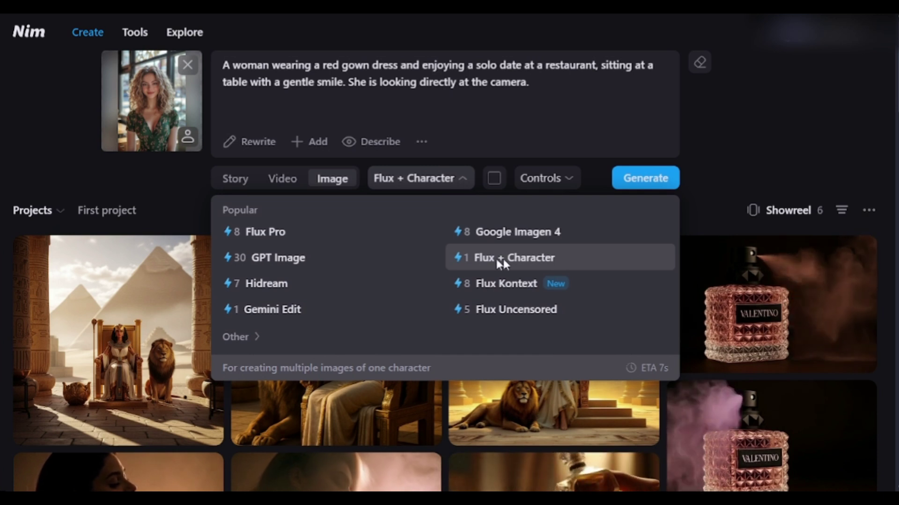
pyautogui.click(538, 264)
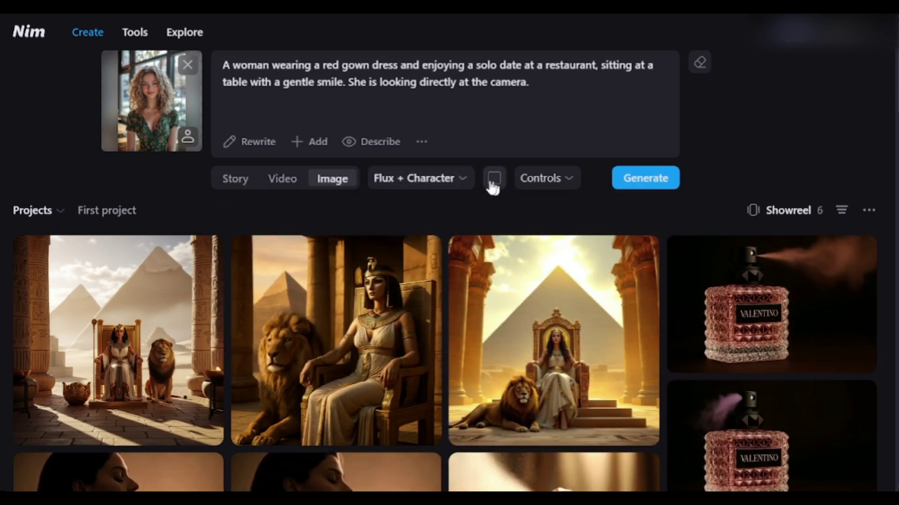
pyautogui.click(641, 187)
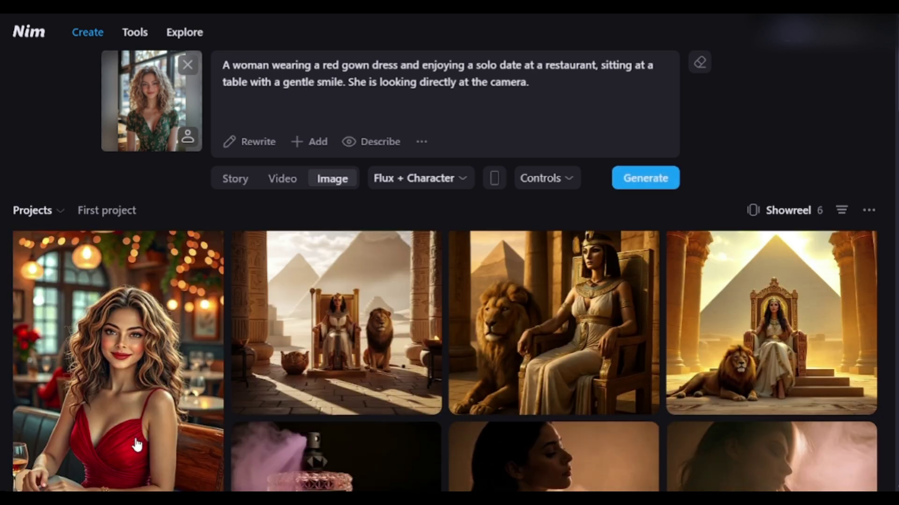
# Step: Open the 768×1344 red-gown render and view its 1024×1536 reference input photo
pyautogui.click(149, 386)
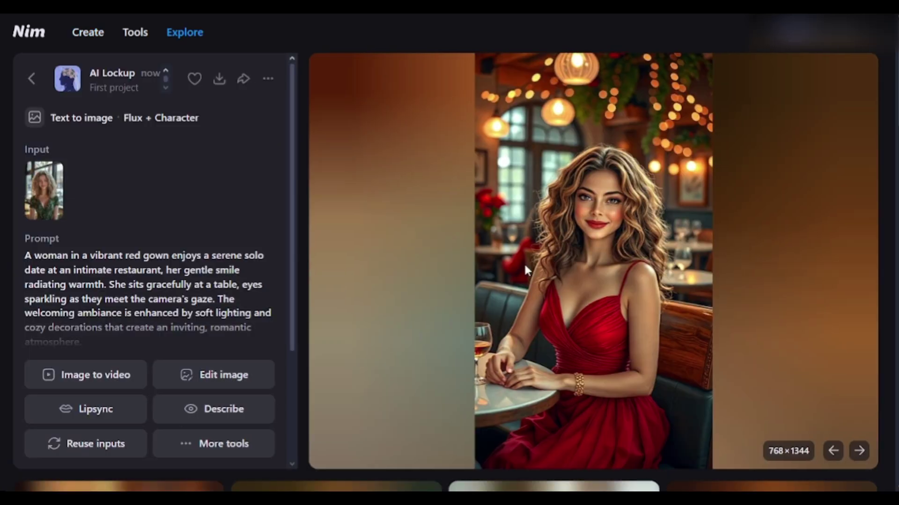
pyautogui.click(44, 207)
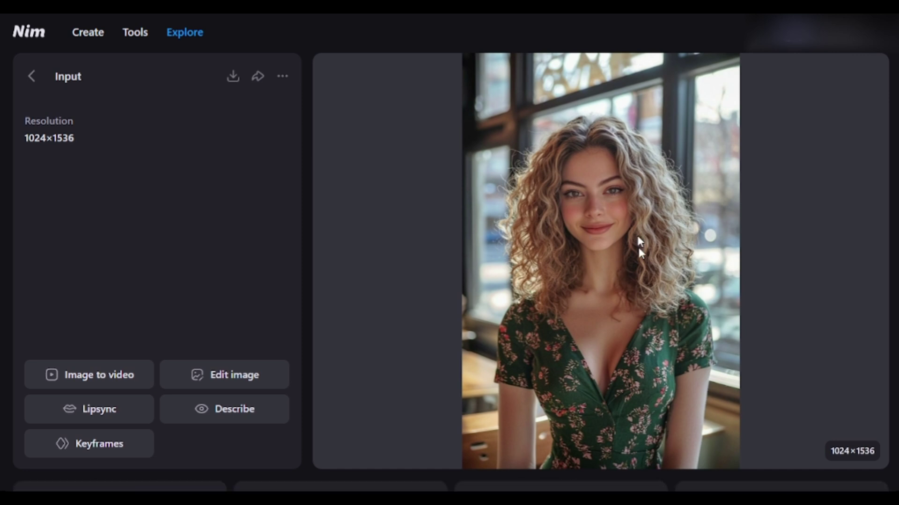
# Step: Generate the yellow-floral-dress umbrella-in-rain image and inspect its reference input
pyautogui.click(34, 87)
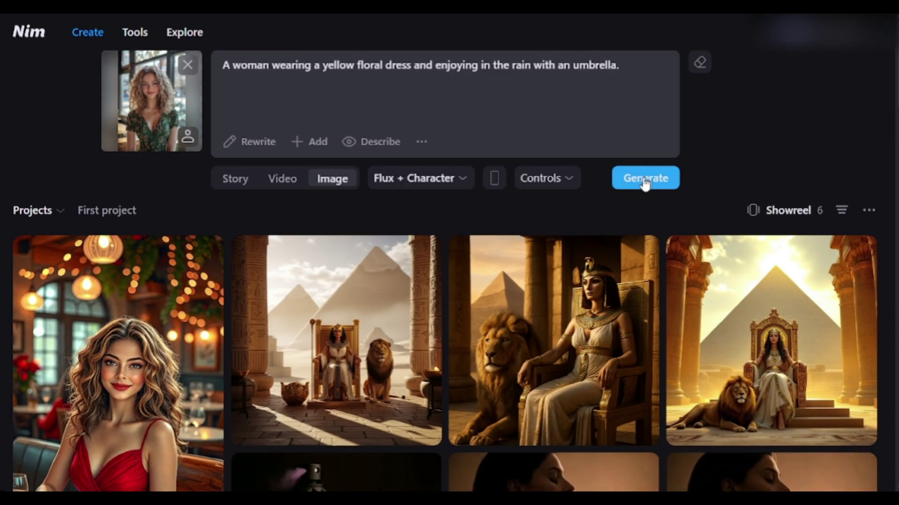
pyautogui.click(652, 181)
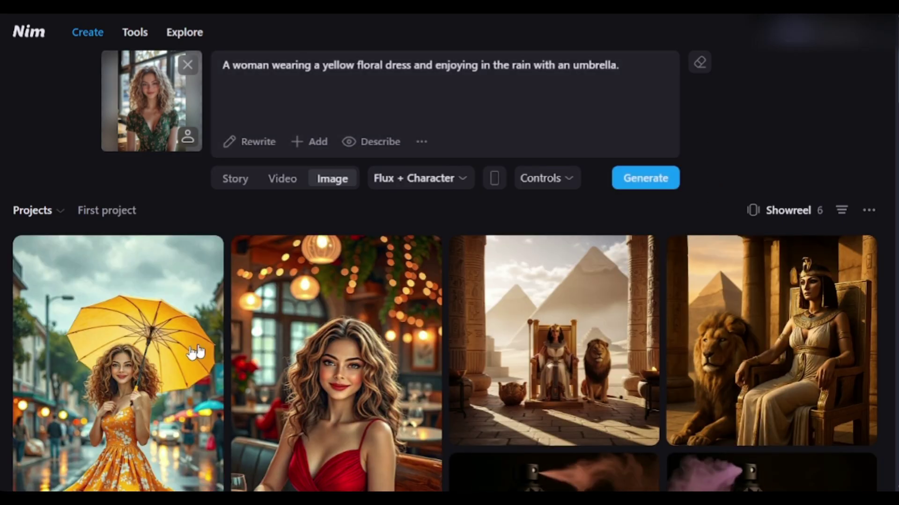
pyautogui.click(134, 343)
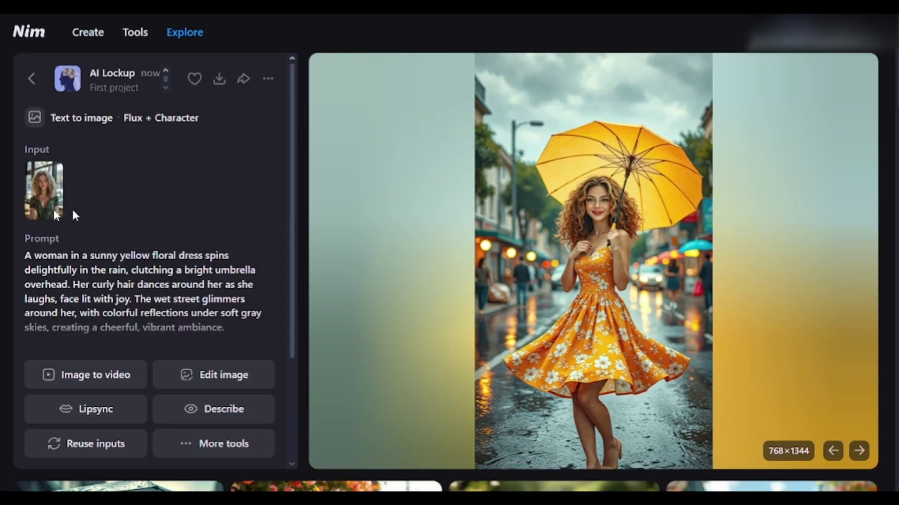
pyautogui.click(39, 206)
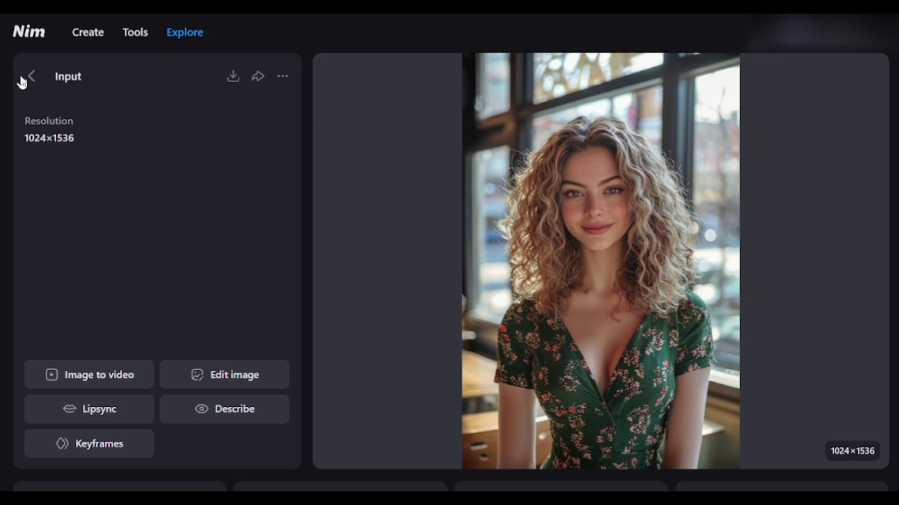
pyautogui.click(32, 78)
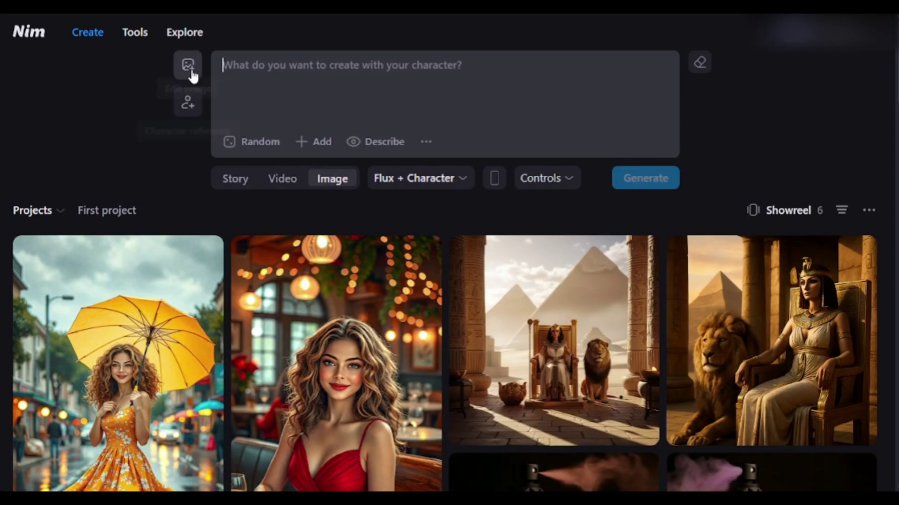
# Step: Load the 'boy' photo and generate a Flux Kontext Pro edit with a studio-quality background
pyautogui.click(188, 67)
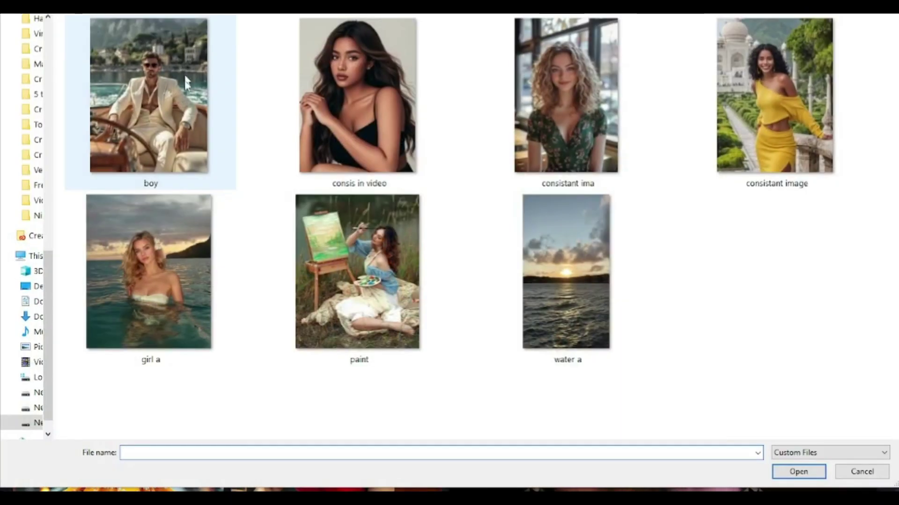
pyautogui.doubleClick(140, 101)
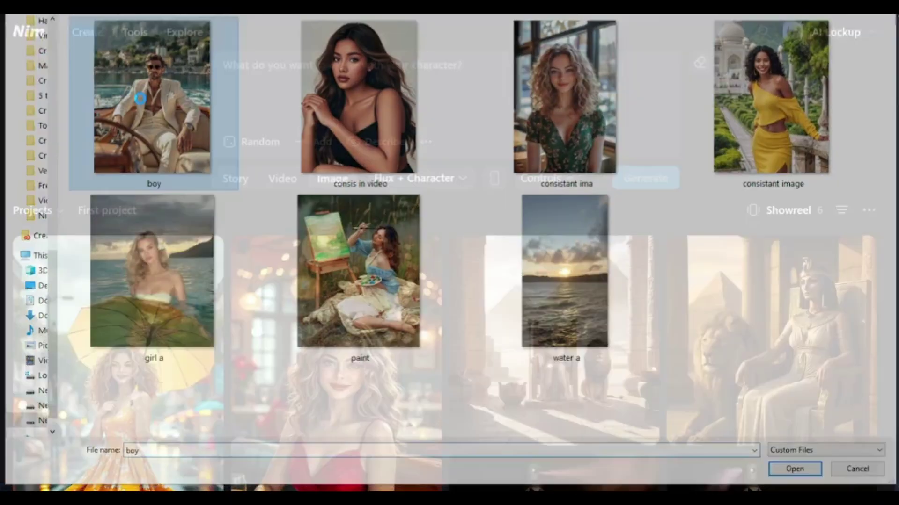
pyautogui.click(223, 74)
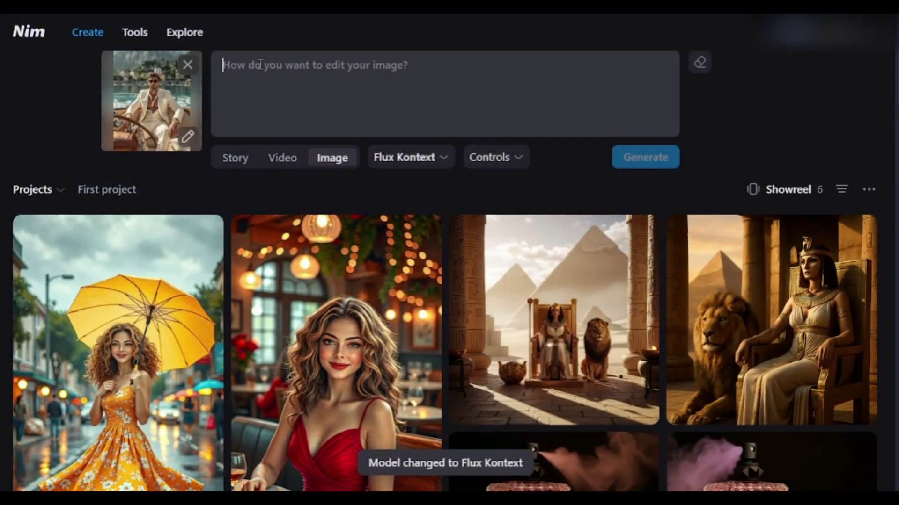
pyautogui.write('change the background to a studio-quality background')
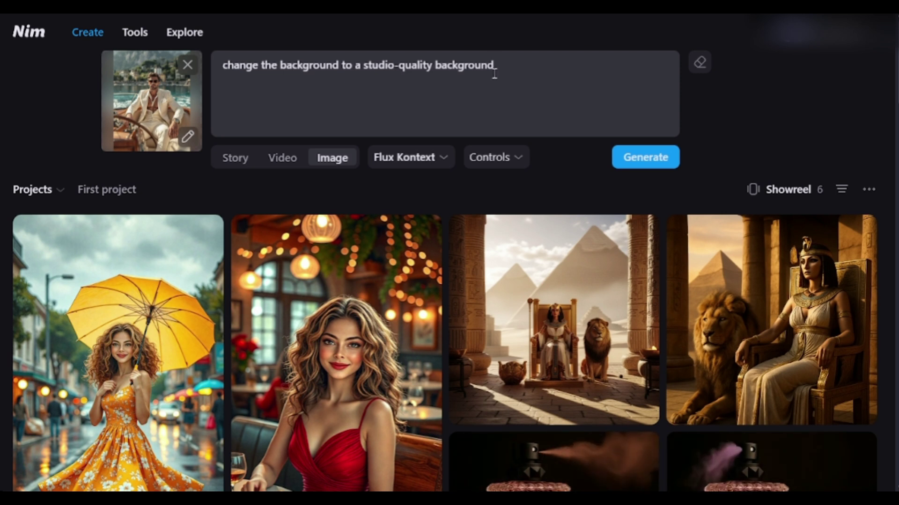
pyautogui.click(485, 125)
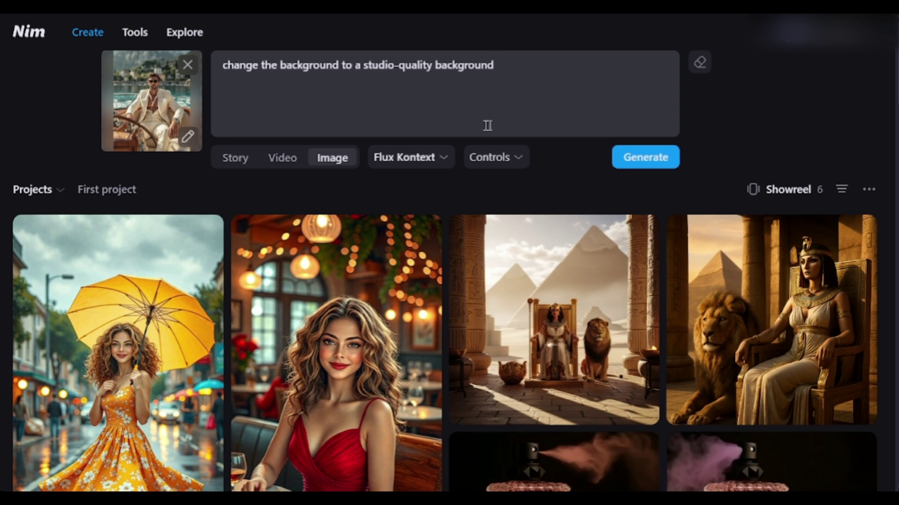
pyautogui.click(644, 160)
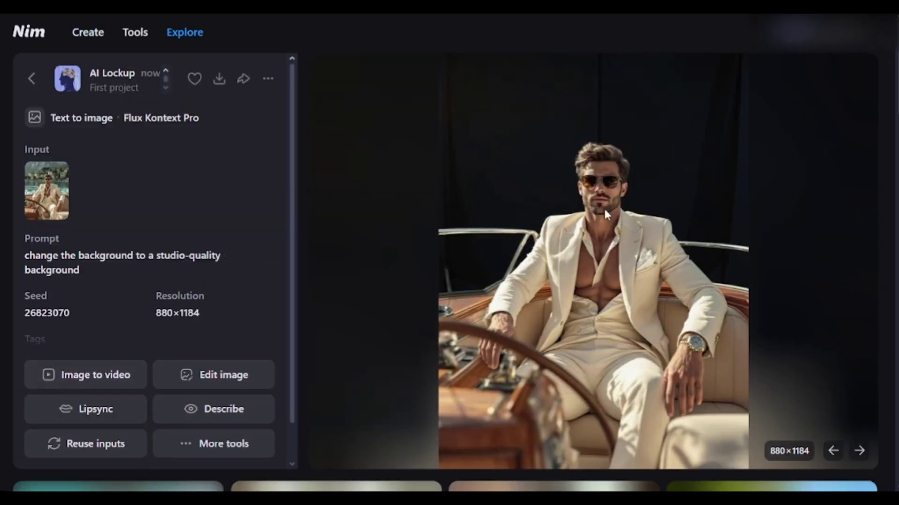
pyautogui.click(44, 208)
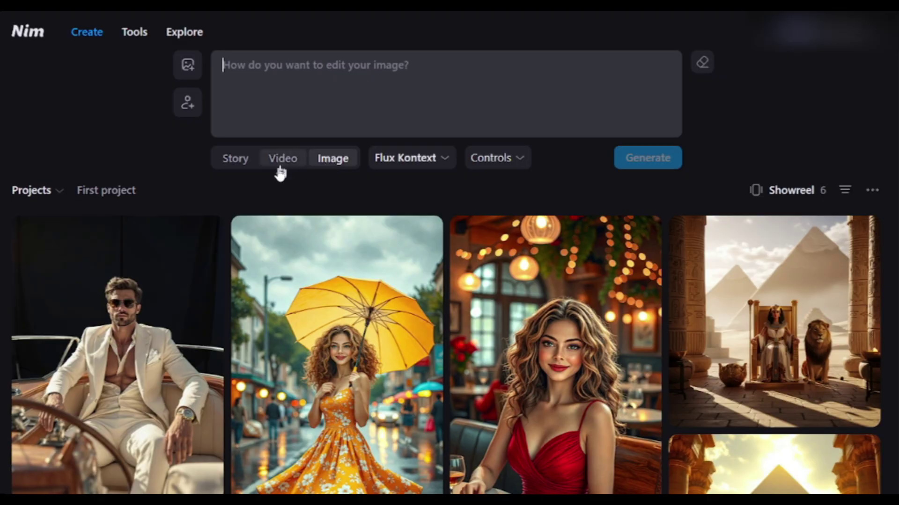
# Step: Generate a 16:9 Kling Pro video from the wounded female warrior battlefield prompt
pyautogui.click(282, 158)
pyautogui.click(293, 66)
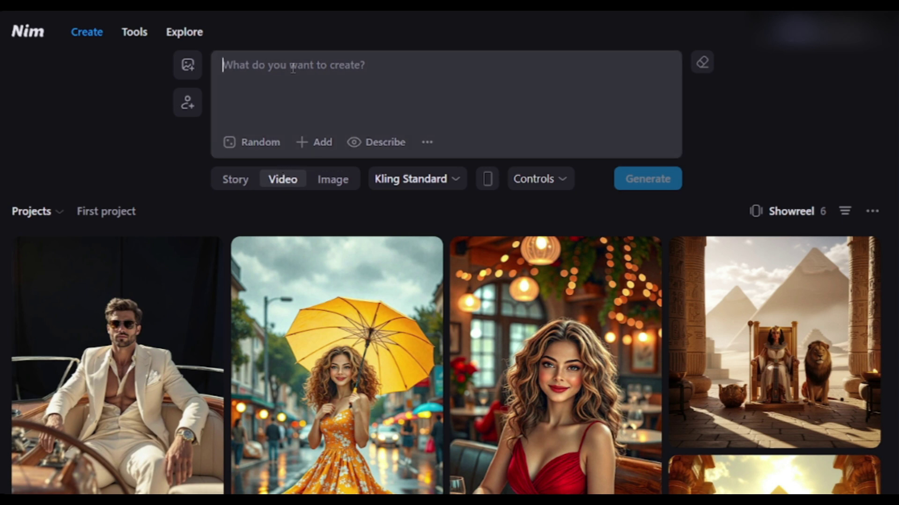
pyautogui.write('A powerful female warrior stands wounded in the heart of a smoky battlefield at sunset. Her armor is scratched and bloodstained, yet she remains tall and unshaken. The wind blows through her messy hair as she grips her sword, planted firmly into the ground. Her eyes reflect pain, pride, and unbreakable spirit. Fallen warriors and broken weapons surround her, and burning embers float through the air, capturing a moment of fierce grace and silent victory')
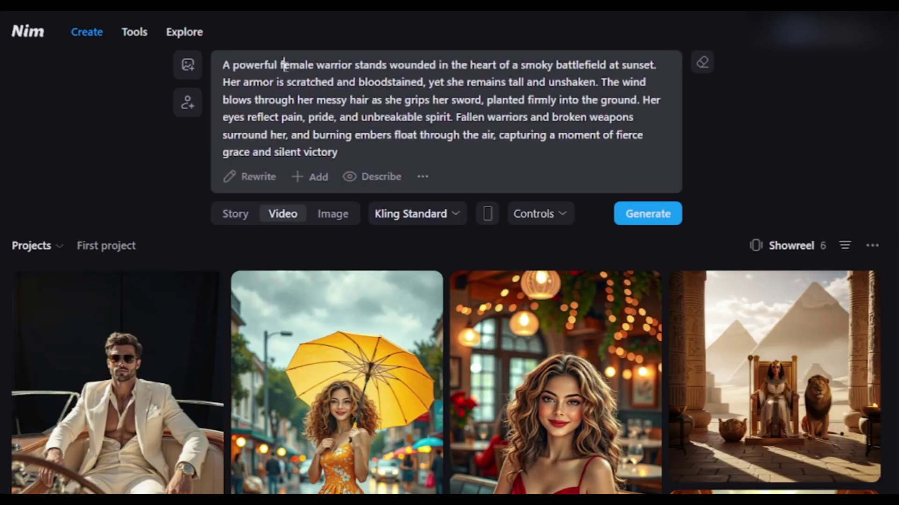
pyautogui.click(419, 225)
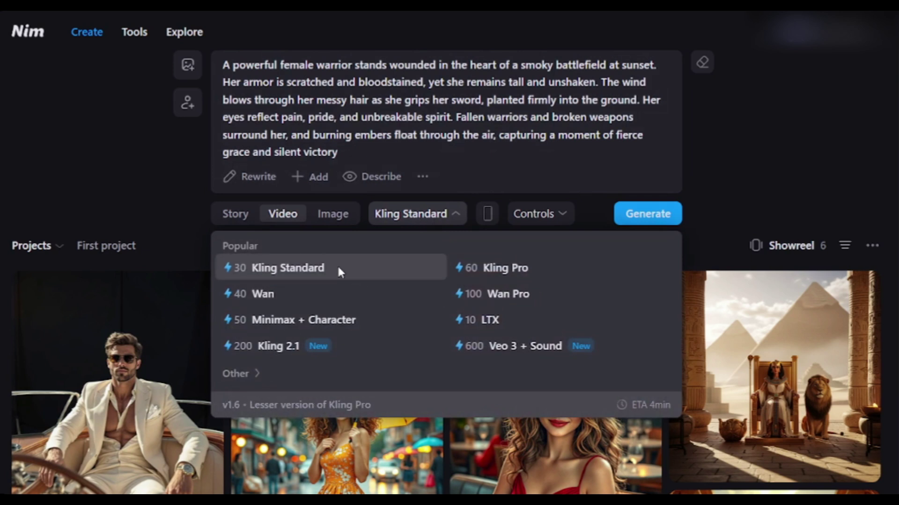
pyautogui.click(510, 269)
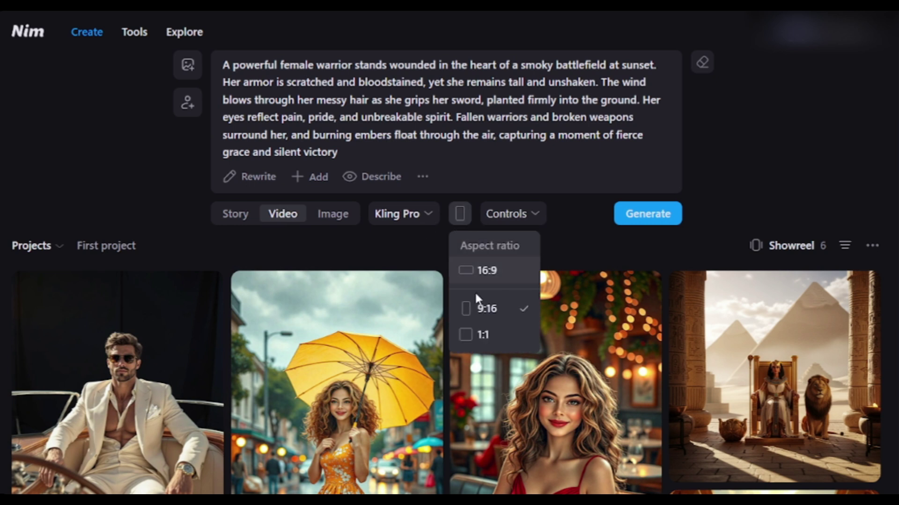
pyautogui.click(478, 273)
pyautogui.click(660, 216)
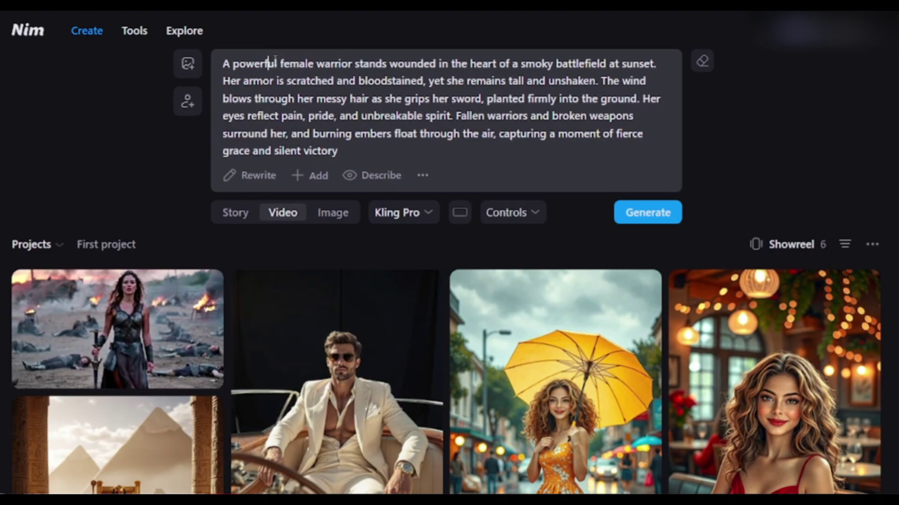
# Step: Regenerate the warrior video with Wan Pro, then again with LTX
pyautogui.moveTo(237, 60); pyautogui.dragTo(397, 150)
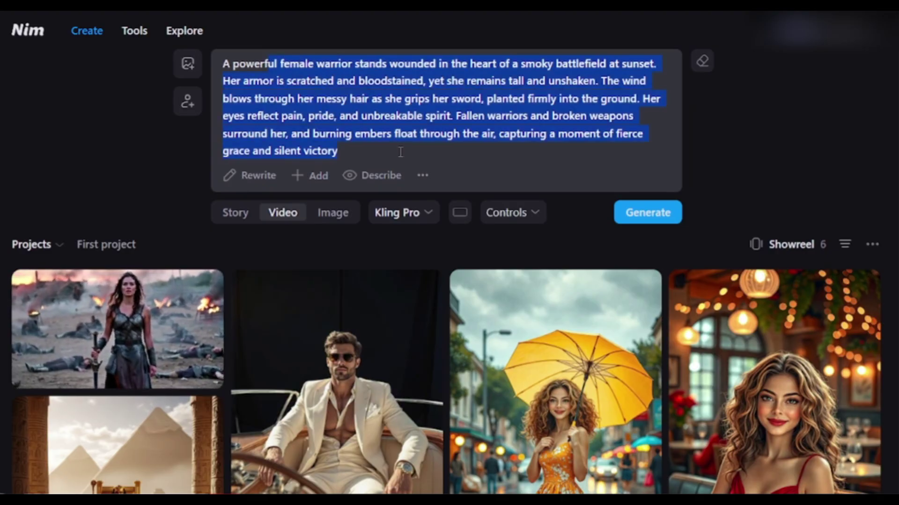
pyautogui.click(407, 133)
pyautogui.click(413, 219)
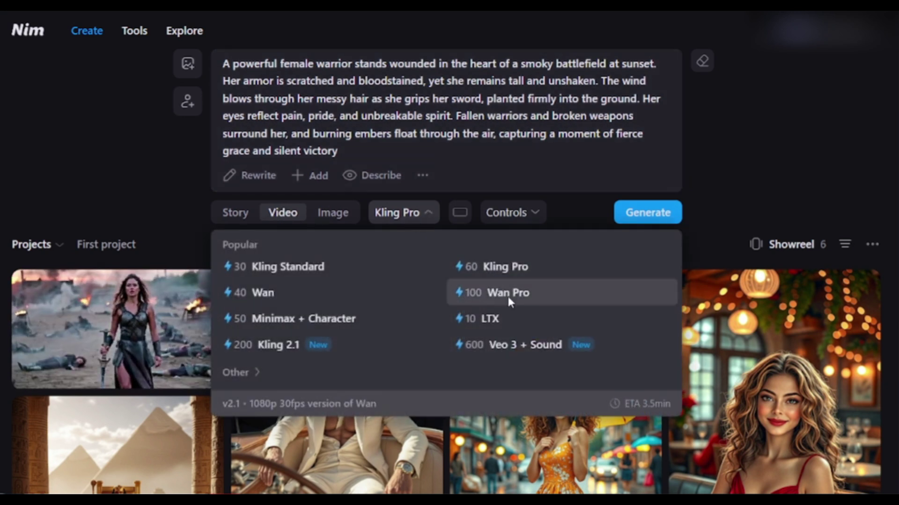
pyautogui.click(535, 296)
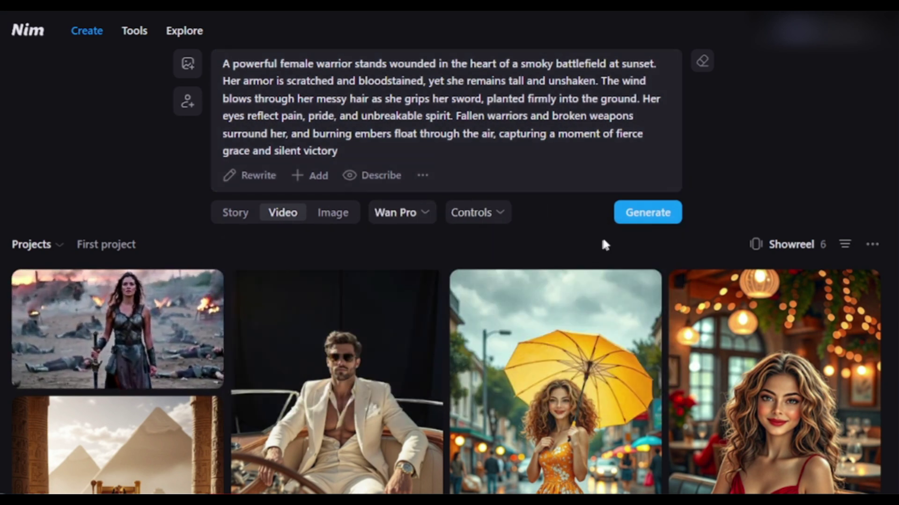
pyautogui.click(643, 216)
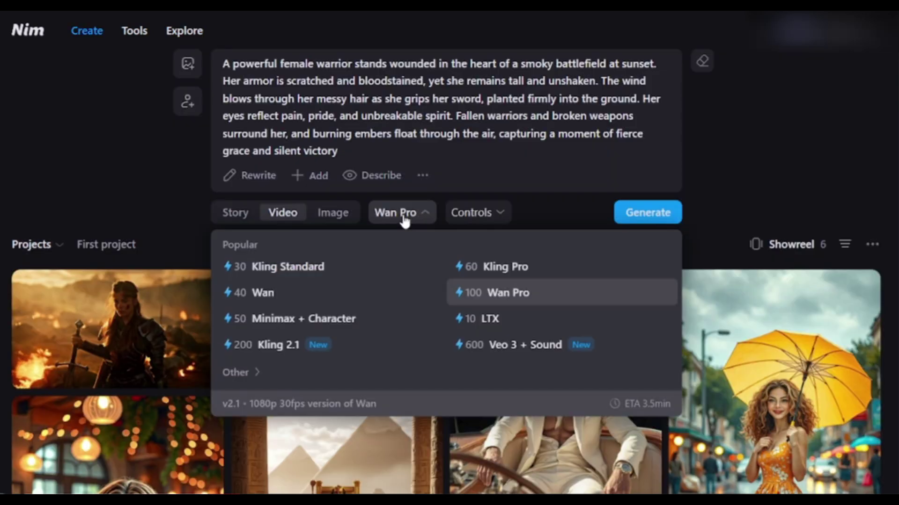
pyautogui.click(495, 325)
pyautogui.click(636, 217)
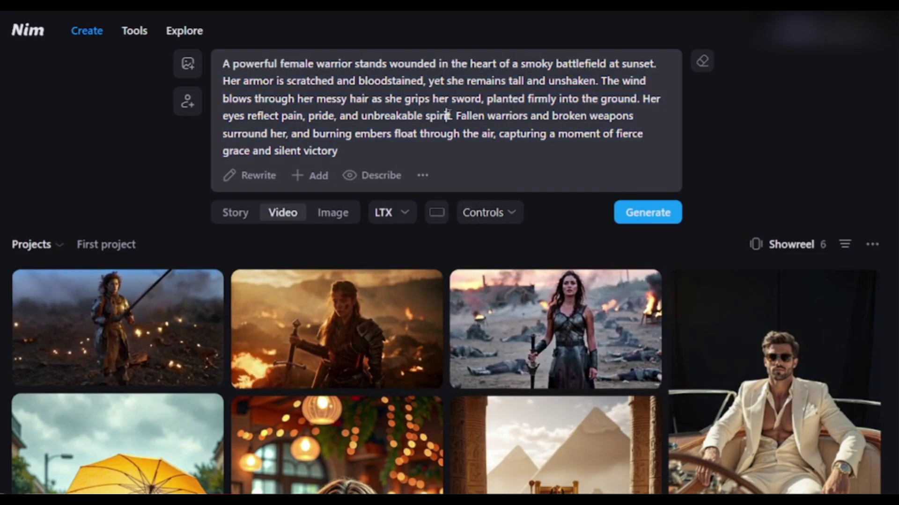
# Step: Switch the video model to Veo 3 + Sound and generate the warrior battlefield clip with audio
pyautogui.click(391, 214)
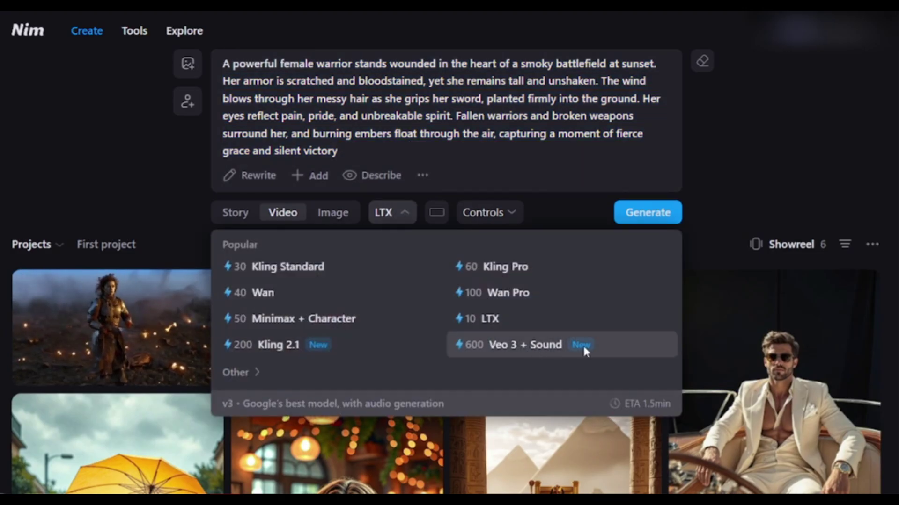
pyautogui.click(565, 344)
pyautogui.click(654, 220)
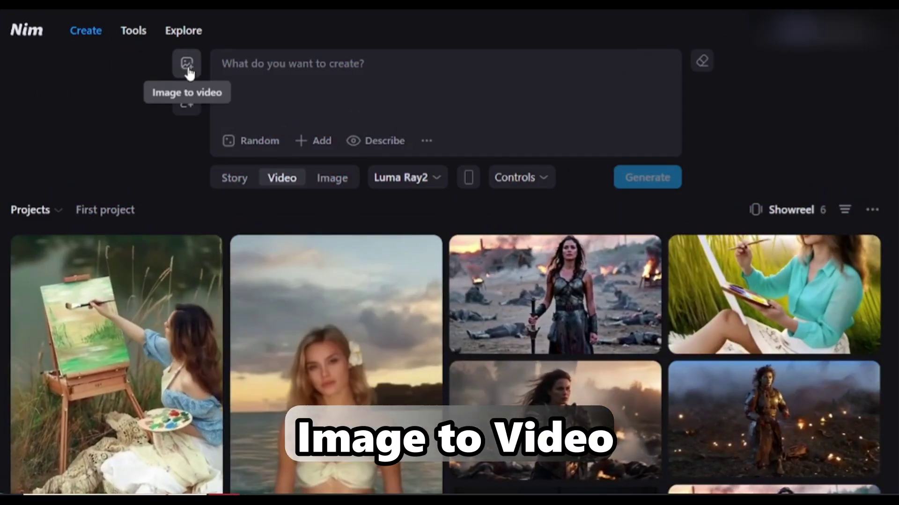
# Step: Load the woman-at-the-piano image as the start frame with prompt 'the female is playing piano'
pyautogui.click(188, 72)
pyautogui.click(758, 291)
pyautogui.doubleClick(758, 290)
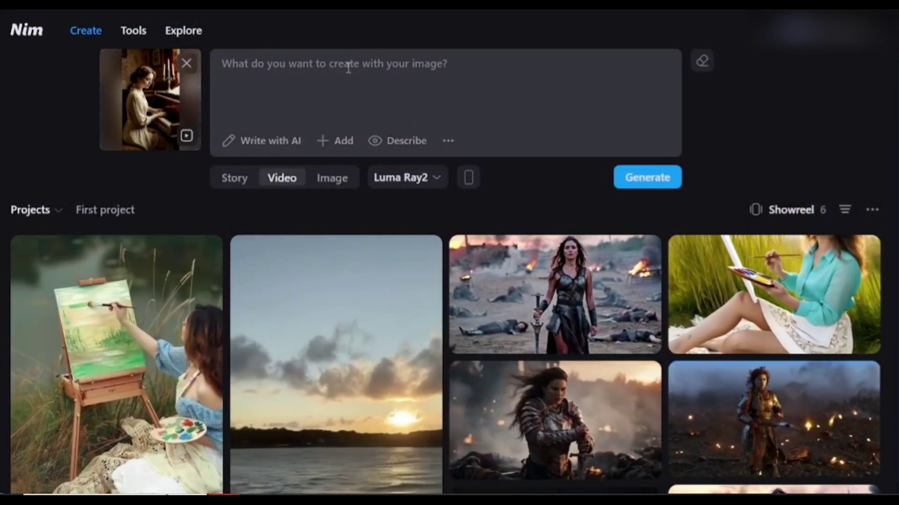
pyautogui.write('the female')
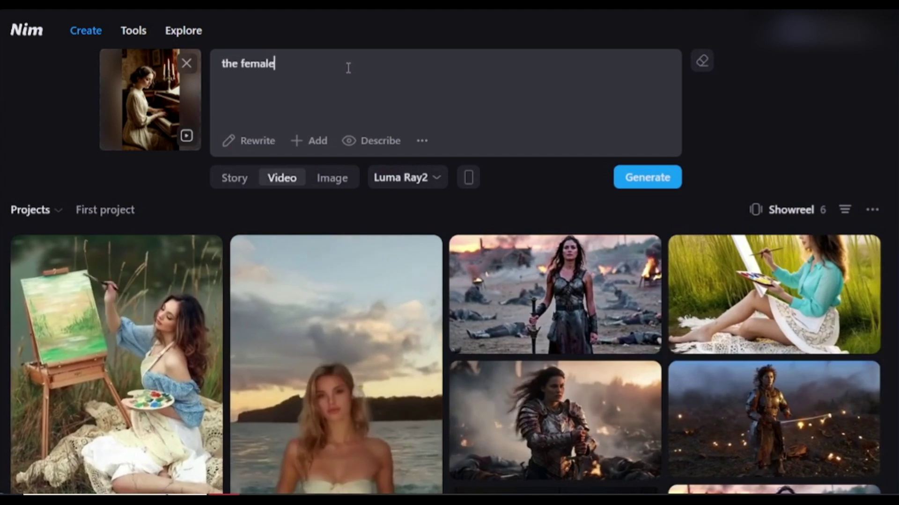
pyautogui.write(' is playin')
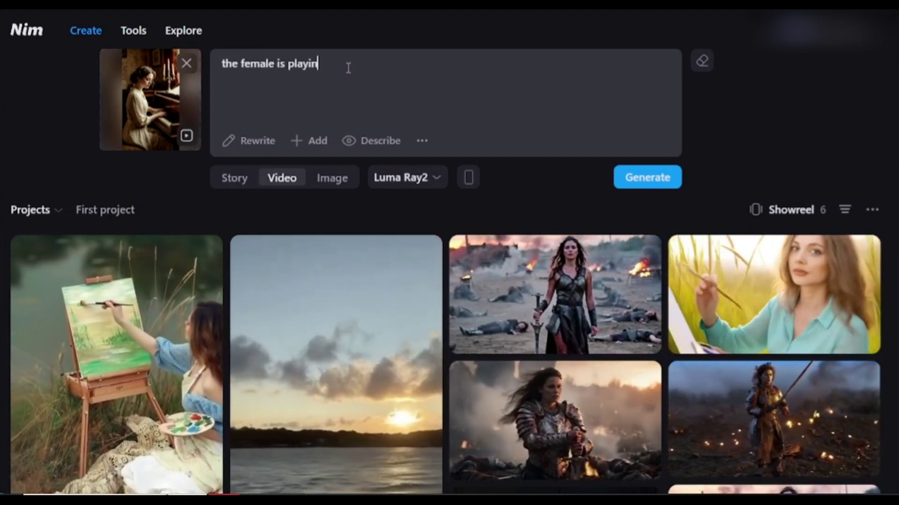
pyautogui.write('g piano')
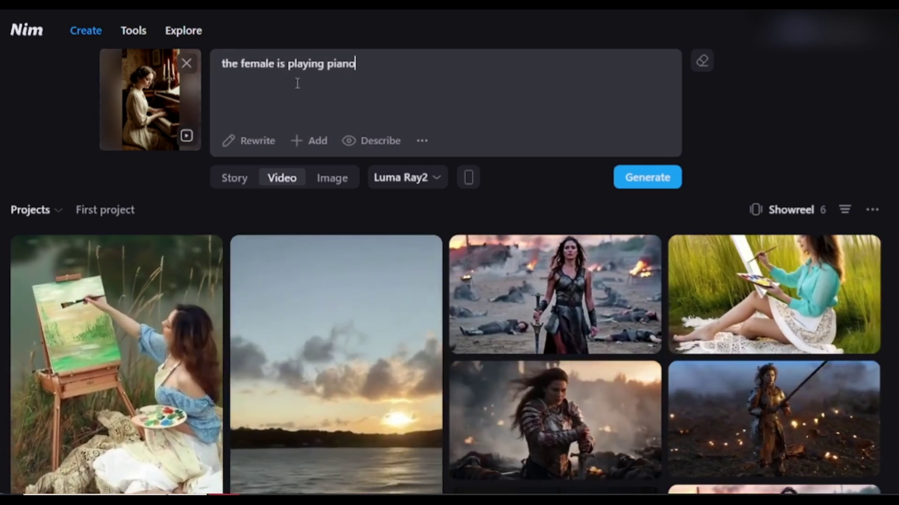
# Step: Keep Luma Ray2 as the model, generate the piano video, and open the finished clip
pyautogui.click(423, 178)
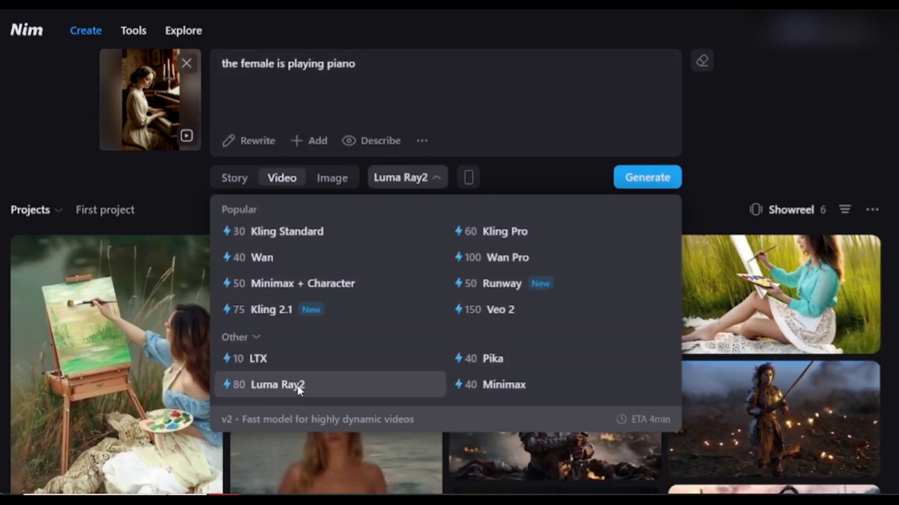
pyautogui.click(297, 385)
pyautogui.click(646, 183)
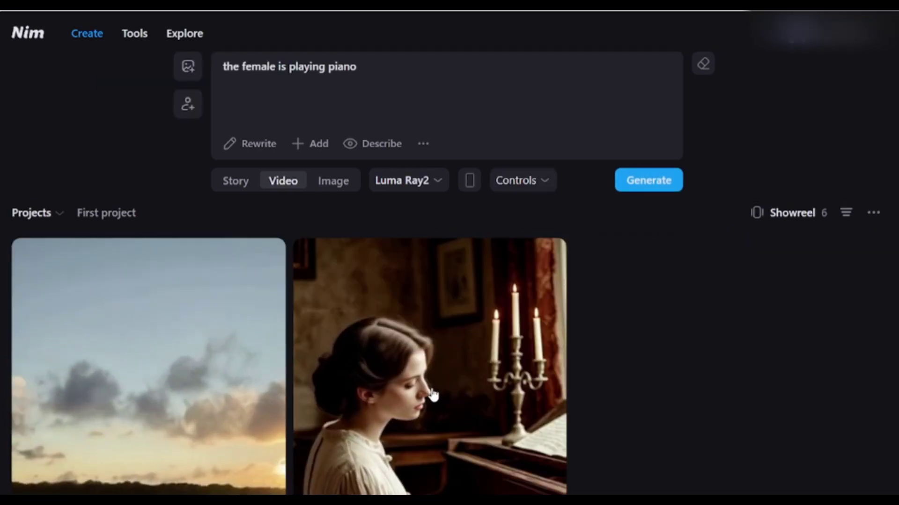
pyautogui.click(433, 395)
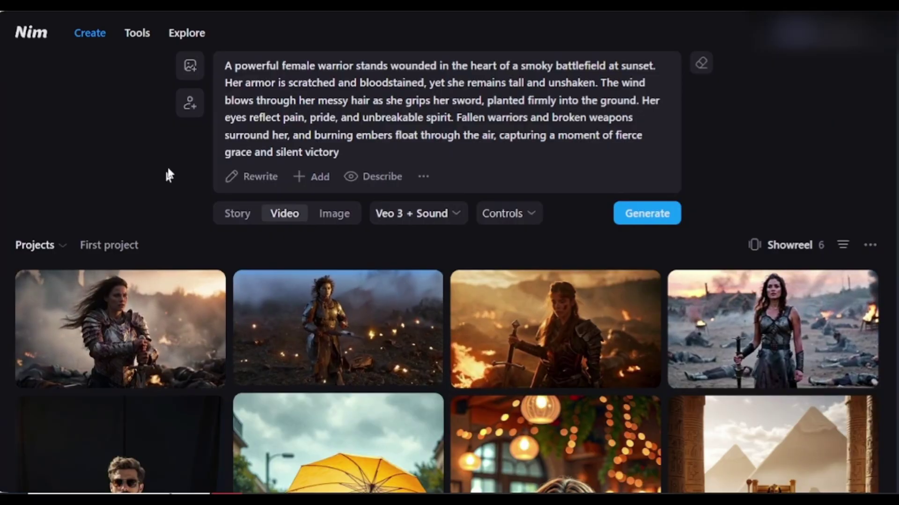
# Step: Use the woman-in-black portrait as character reference and generate the swing video with Minimax + Character
pyautogui.click(189, 106)
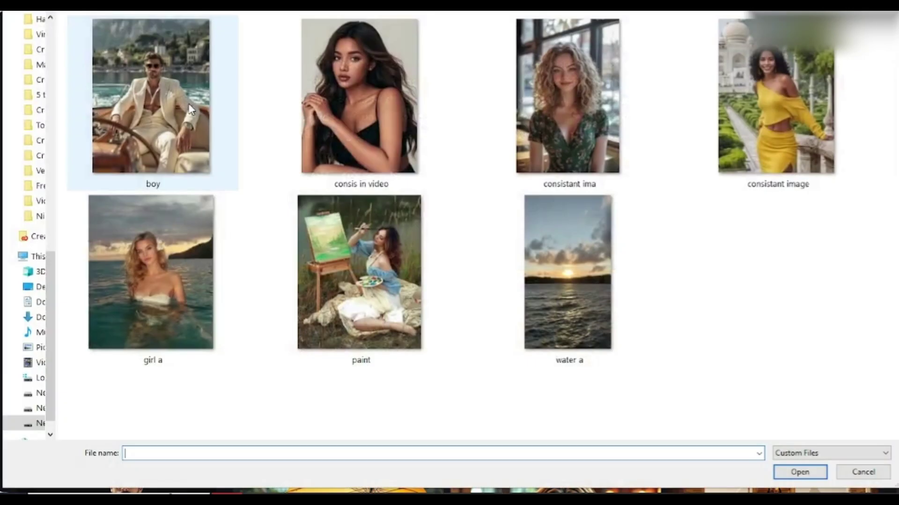
pyautogui.click(356, 58)
pyautogui.doubleClick(332, 141)
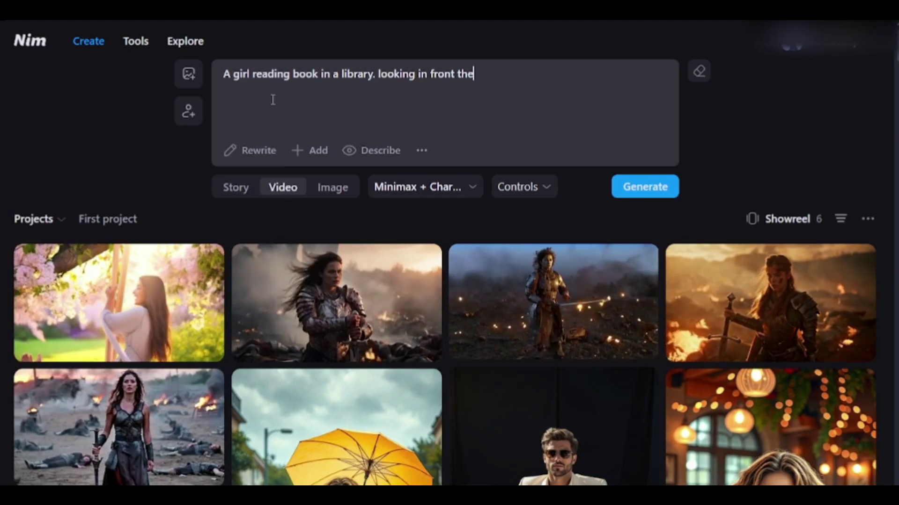
pyautogui.write('cam')
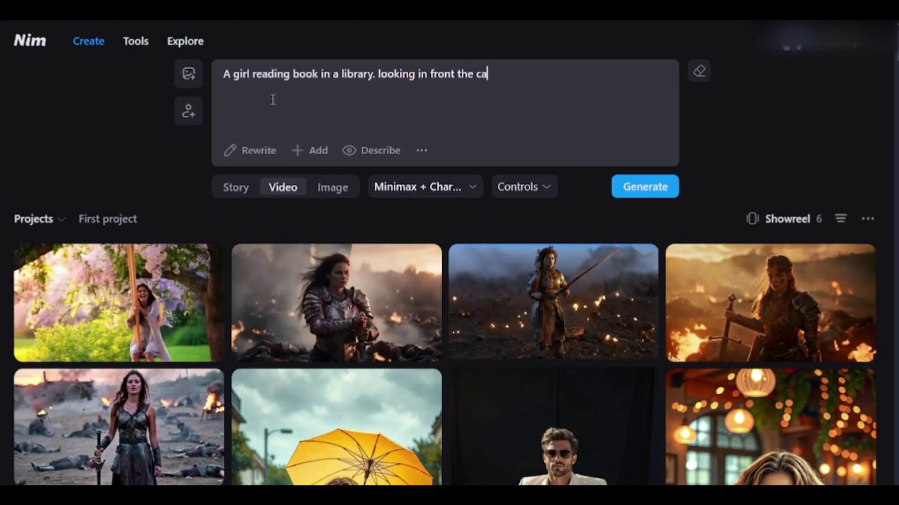
pyautogui.write('era')
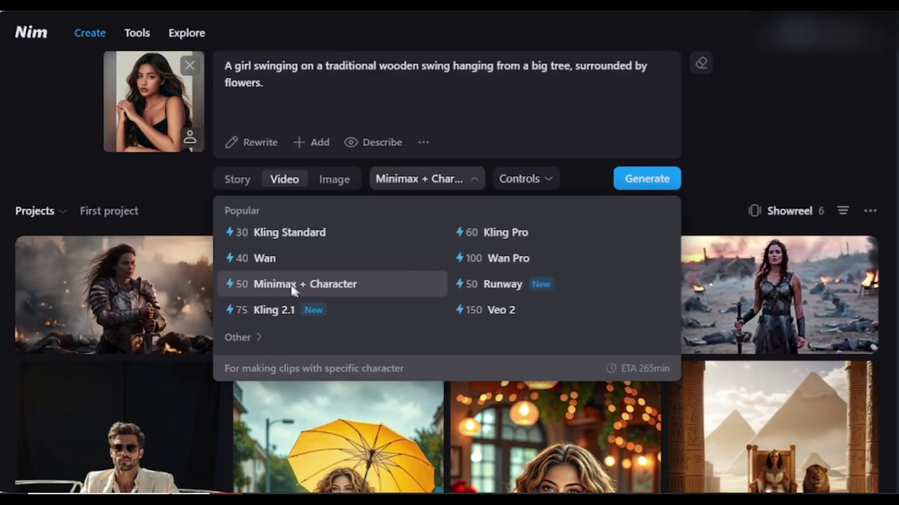
pyautogui.click(324, 285)
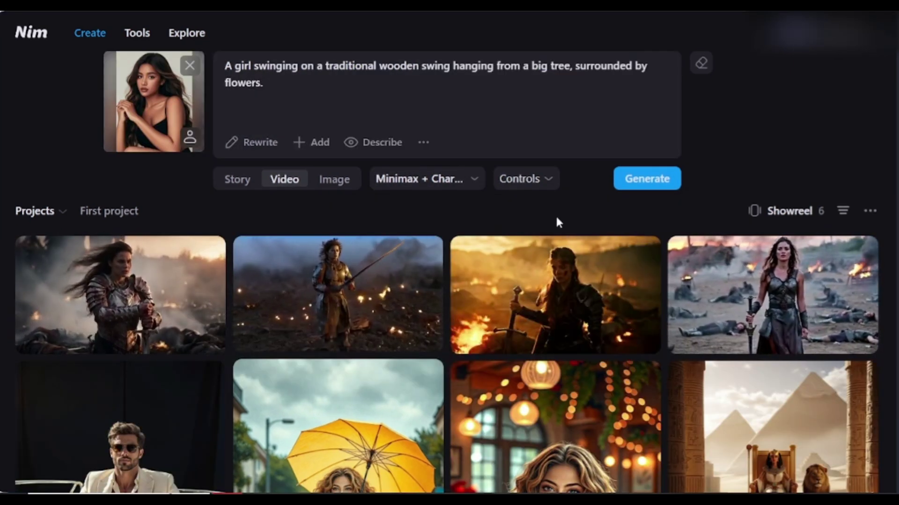
pyautogui.click(645, 182)
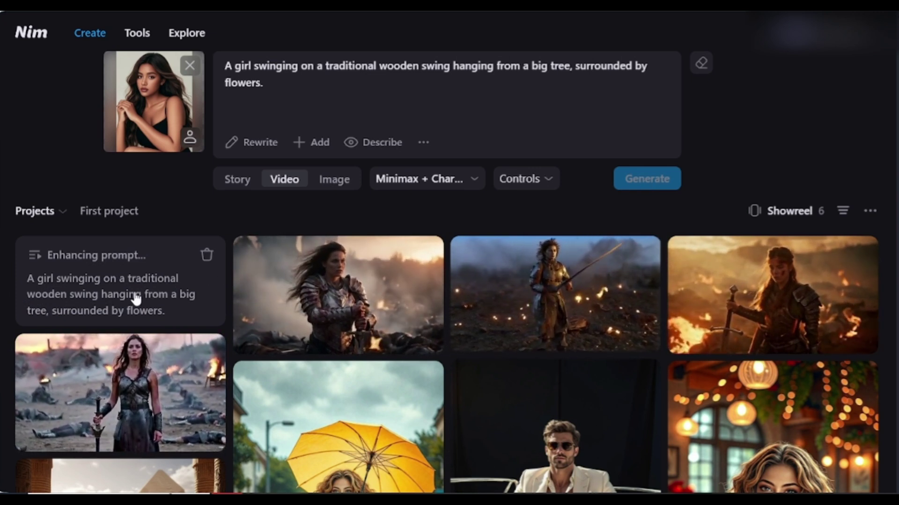
# Step: Browse the Camera, Styles, VFX, Character Action and Speed prompt suggestions, closing each panel
pyautogui.click(310, 143)
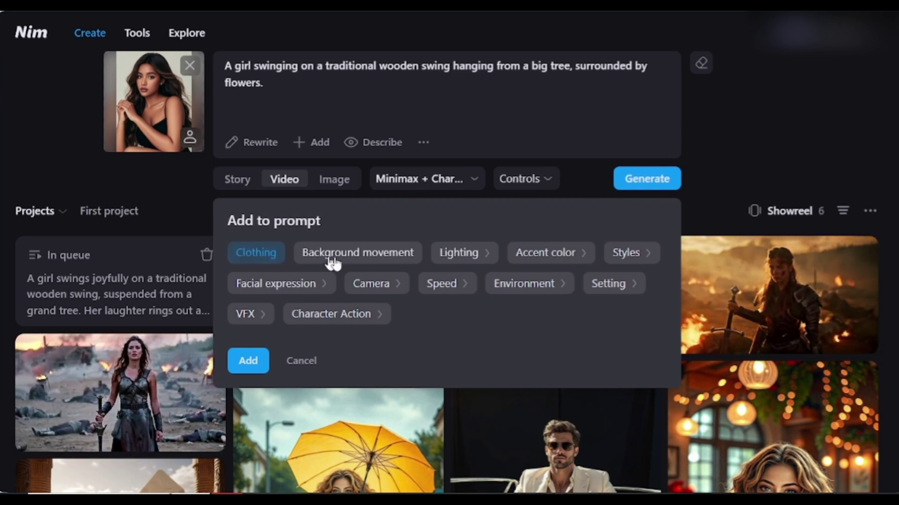
pyautogui.click(403, 286)
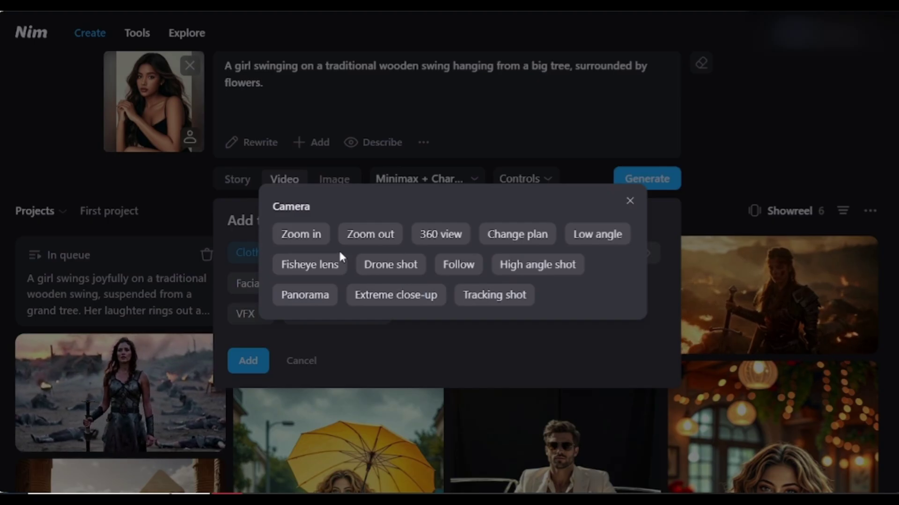
pyautogui.click(630, 202)
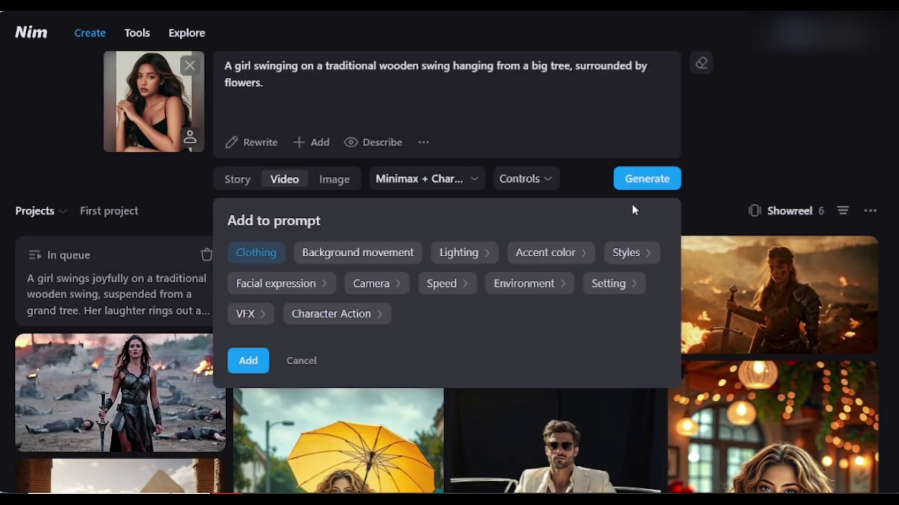
pyautogui.click(633, 259)
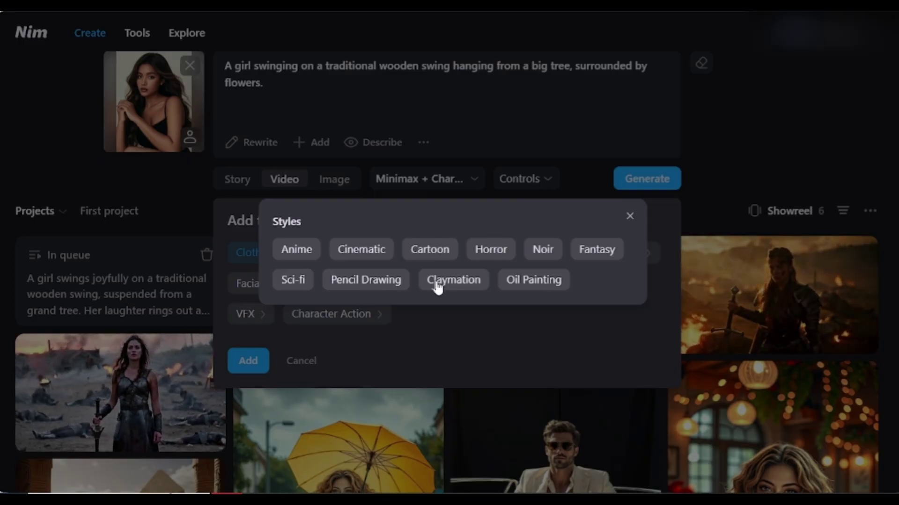
pyautogui.click(630, 215)
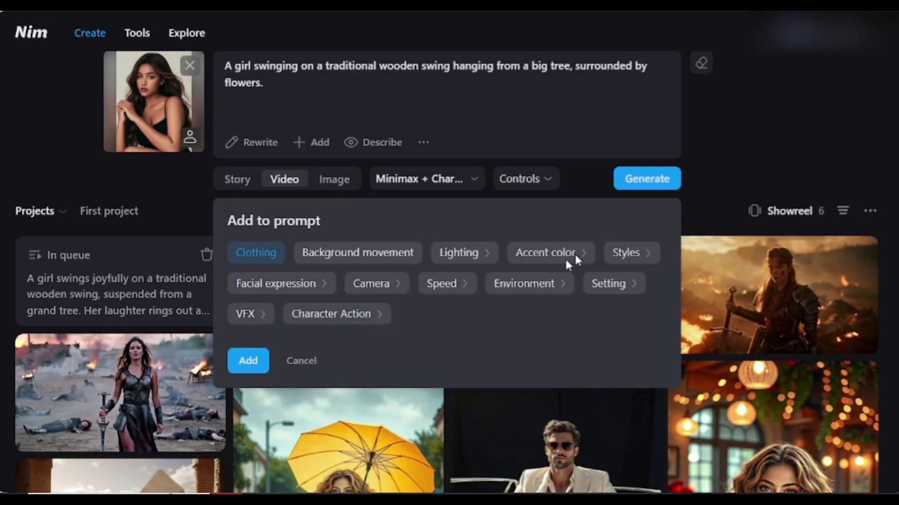
pyautogui.click(239, 317)
pyautogui.click(327, 314)
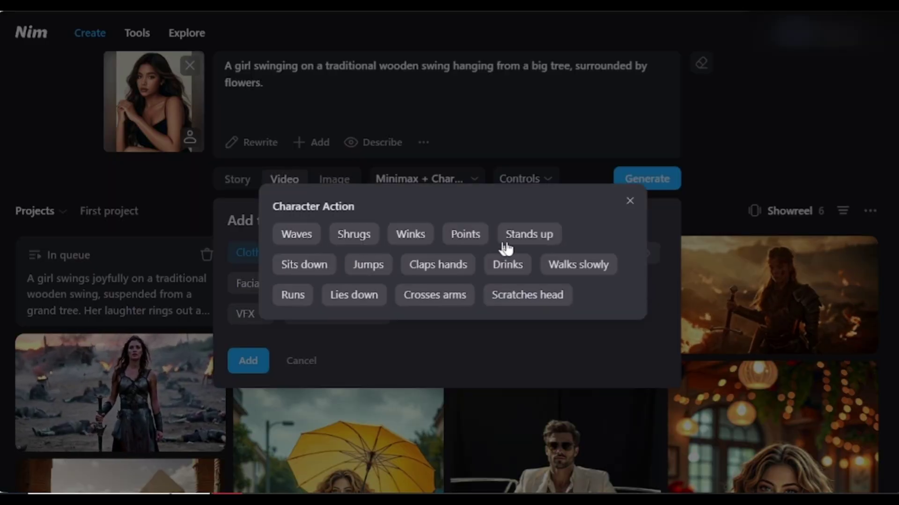
pyautogui.click(514, 331)
pyautogui.click(441, 287)
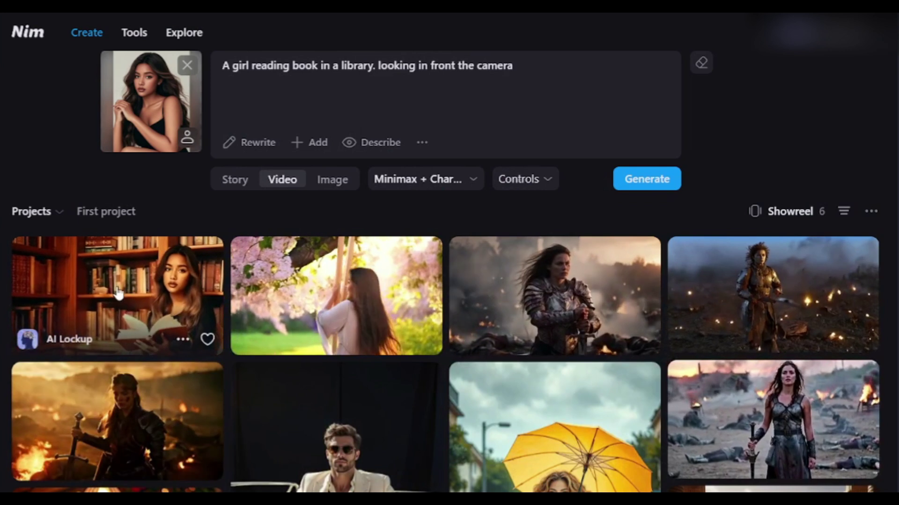
# Step: View the library-reading clip and its input portrait, then the Kling Pro wounded-warrior clip's details
pyautogui.click(106, 309)
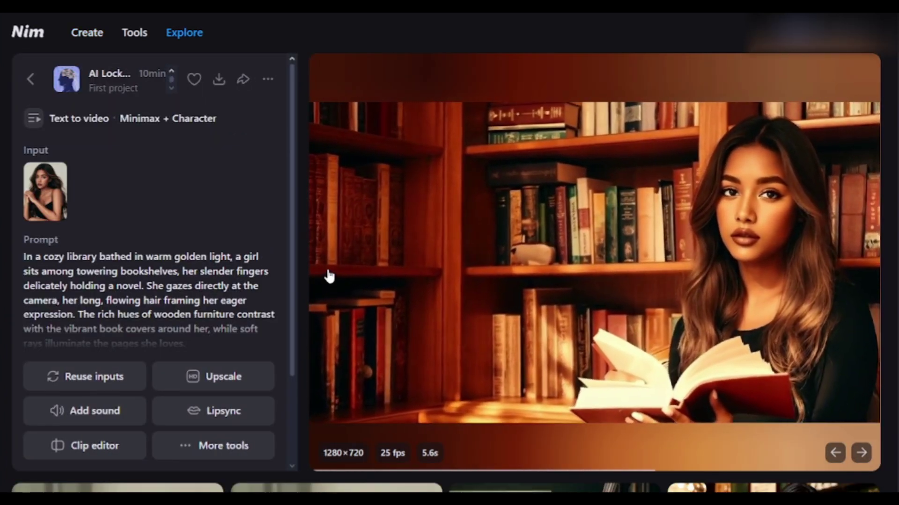
pyautogui.click(42, 192)
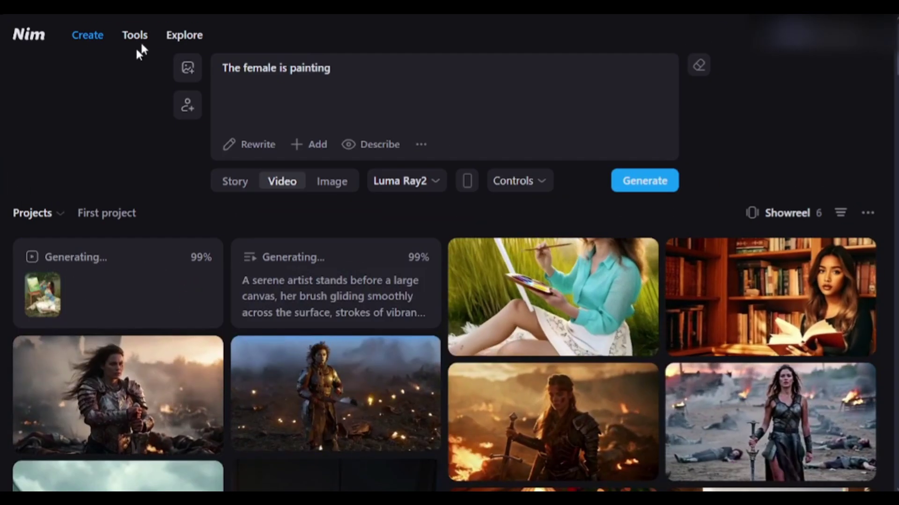
pyautogui.click(134, 35)
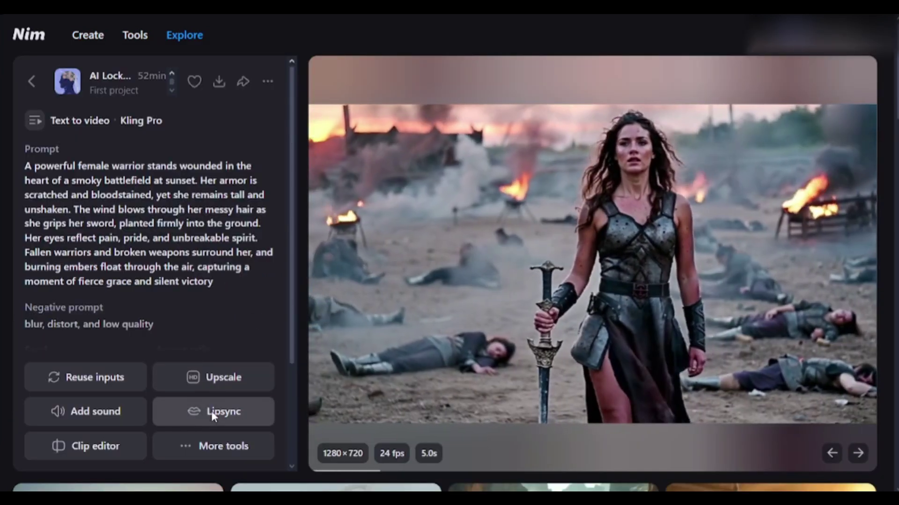
# Step: Start a LatentSync lip sync on the warrior clip with the queen-and-storm line
pyautogui.click(211, 411)
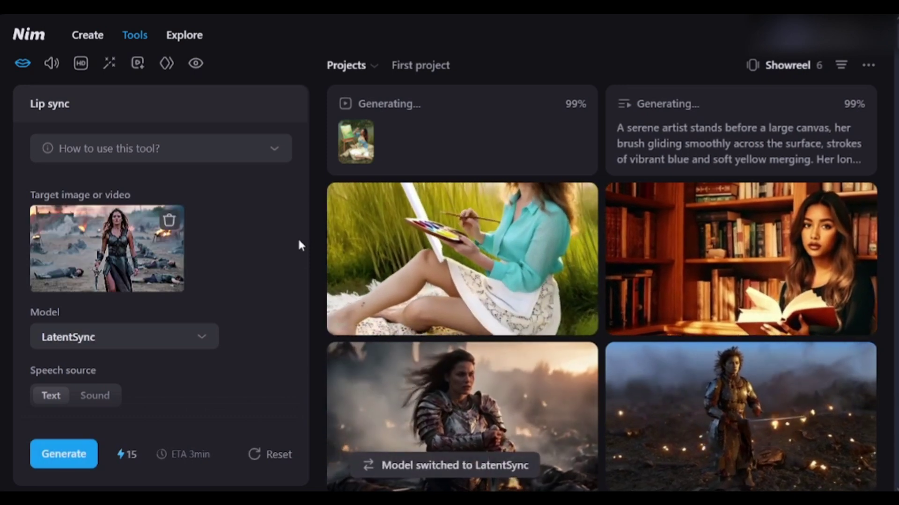
pyautogui.scroll(-4, 230, 287)
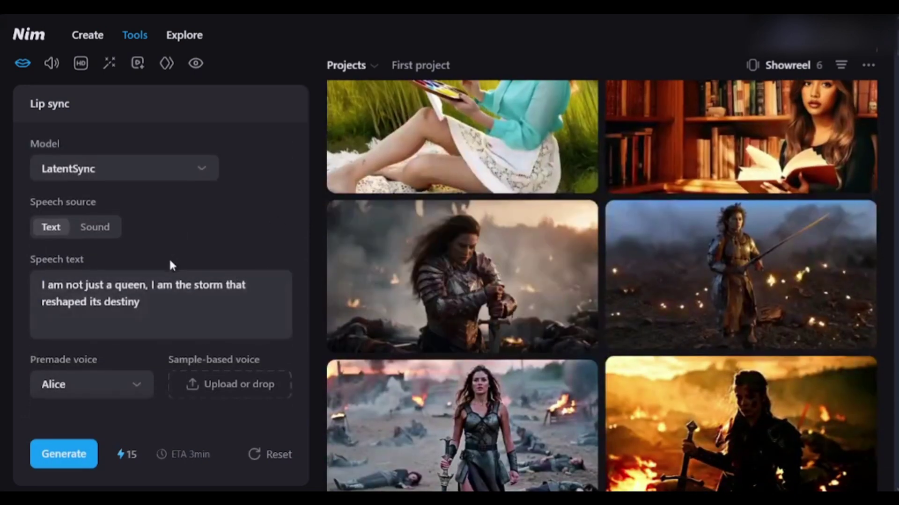
pyautogui.click(162, 296)
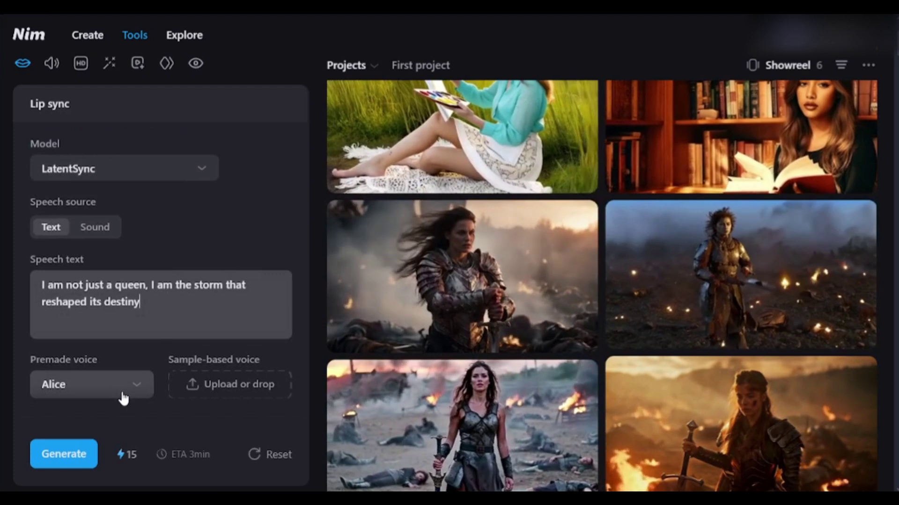
# Step: Audition the premade voices George, Callum and Liam
pyautogui.click(123, 399)
pyautogui.scroll(-5, 44, 240)
pyautogui.click(44, 267)
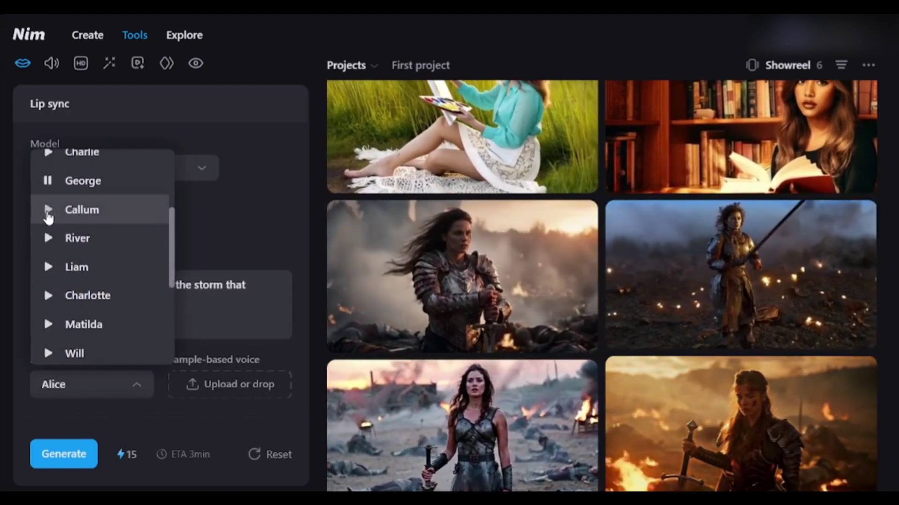
pyautogui.click(48, 214)
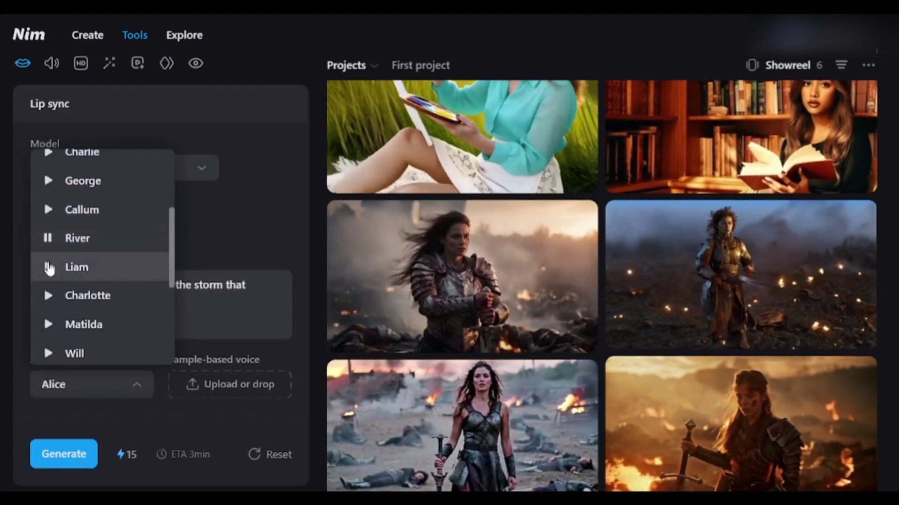
pyautogui.click(48, 267)
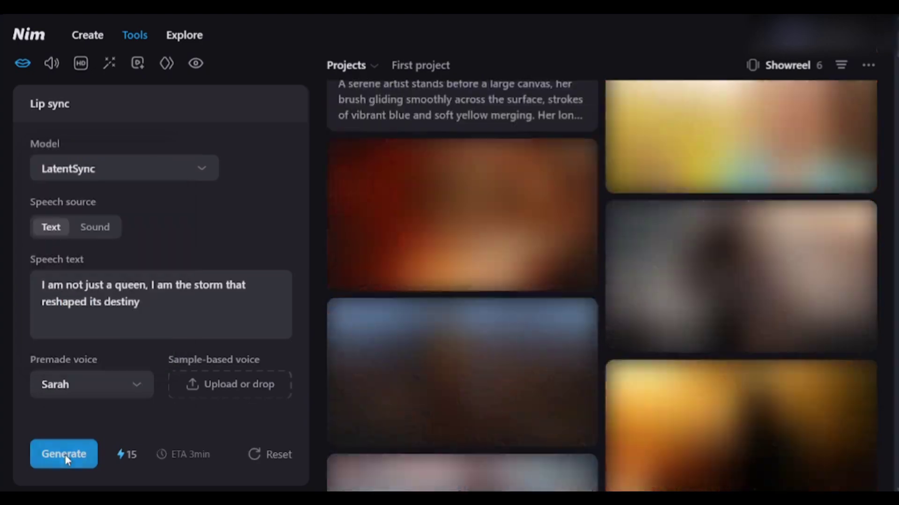
# Step: Generate the lip-synced clip, accept the consent prompt, and toggle its sound
pyautogui.click(66, 455)
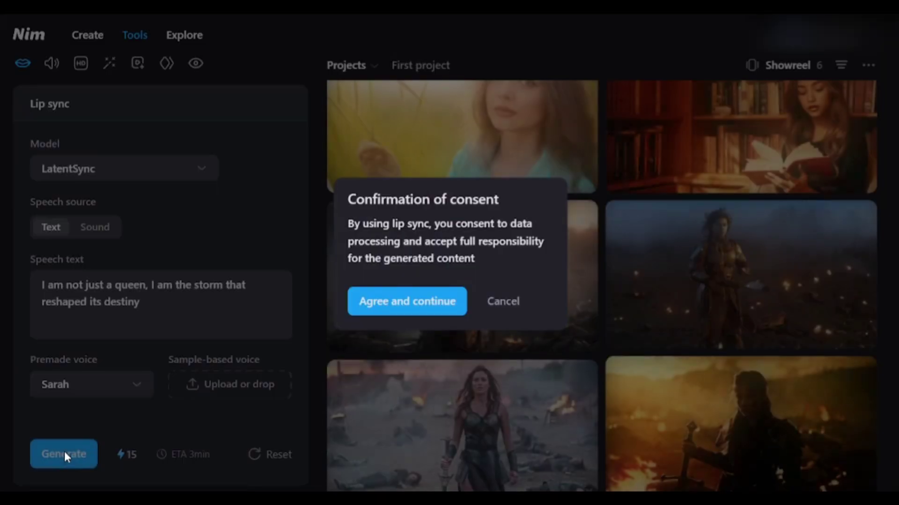
pyautogui.click(406, 301)
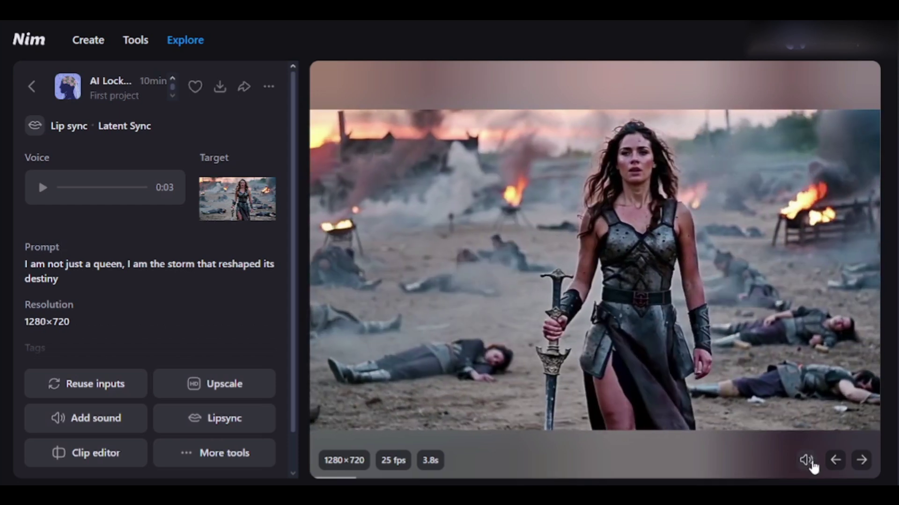
pyautogui.click(808, 463)
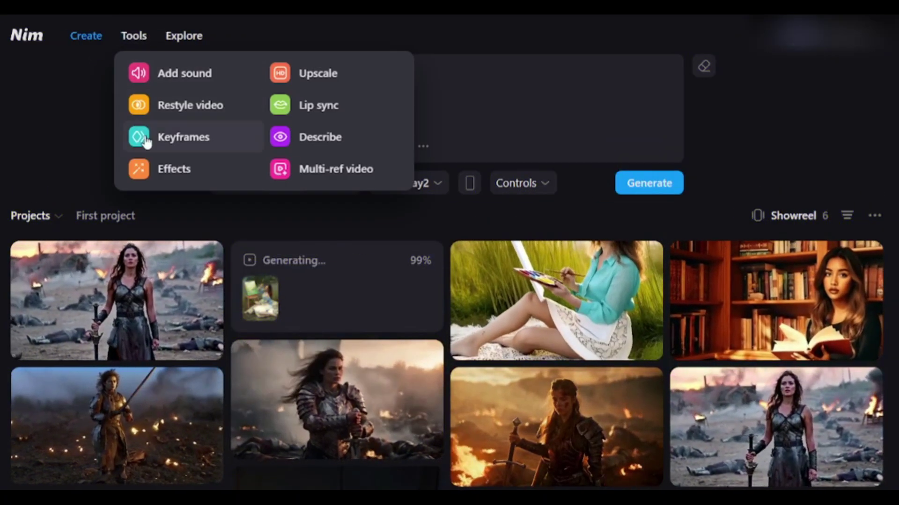
# Step: In Keyframes, set 'girl a' as the last frame and paste the action description
pyautogui.click(138, 136)
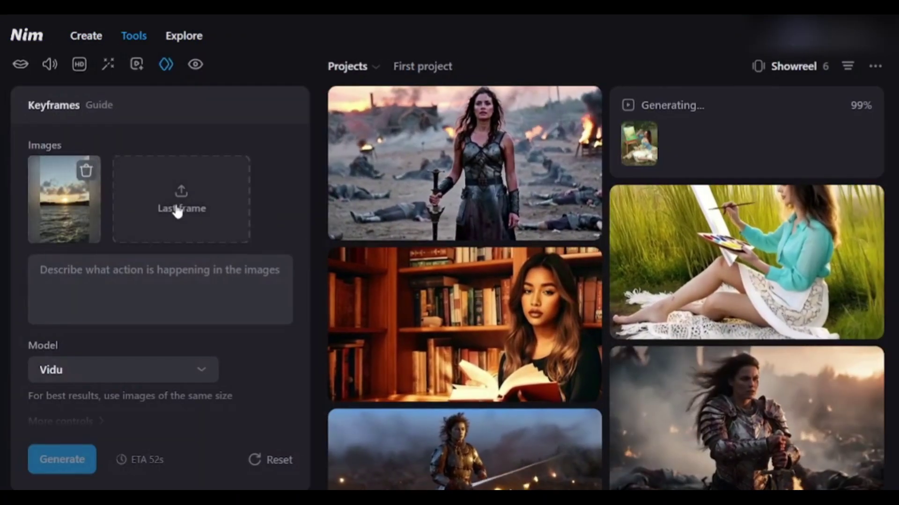
pyautogui.click(177, 206)
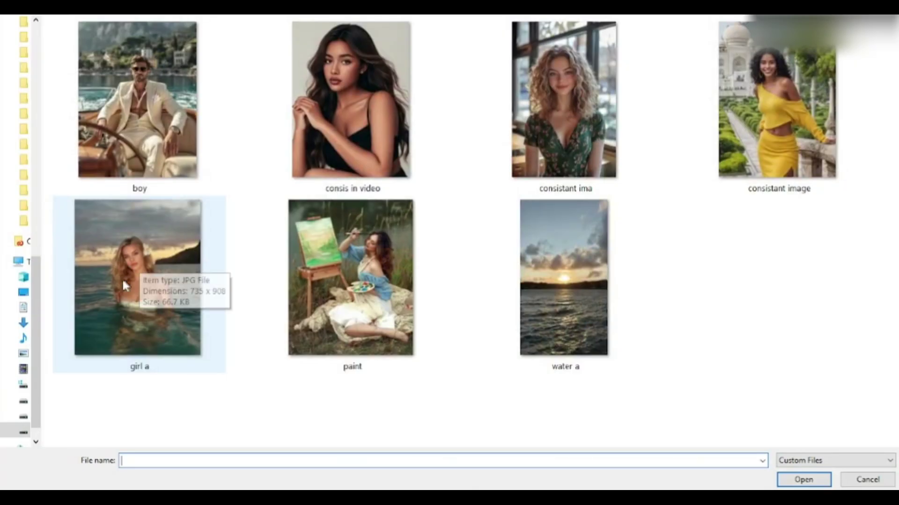
pyautogui.doubleClick(122, 278)
pyautogui.click(42, 272)
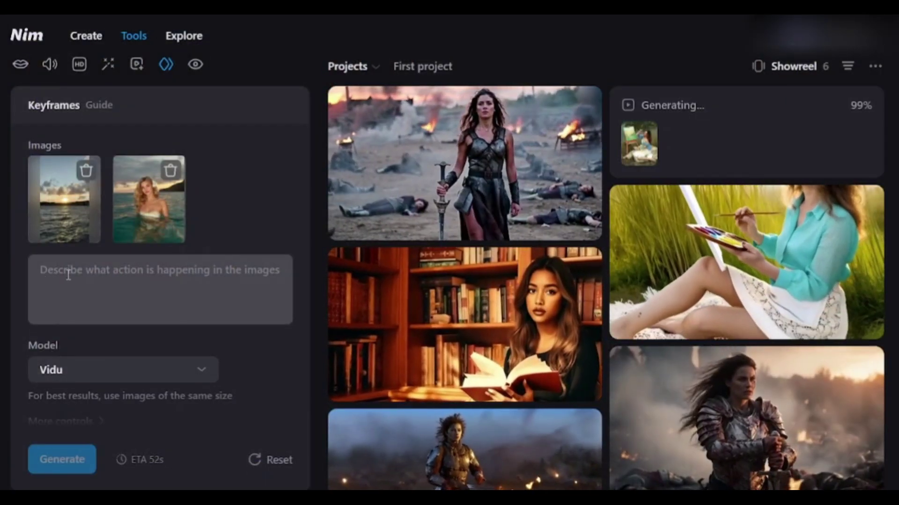
pyautogui.write('Camera zoom in, female figure slowly rise up from the water')
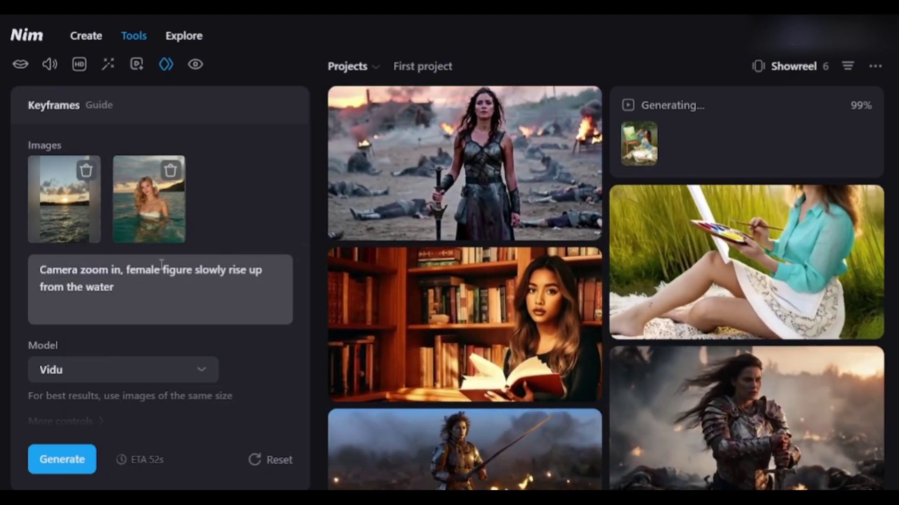
# Step: Highlight 'figure slowly rise up' and 'from the water', keep Vidu, and open the generated sunset clip
pyautogui.moveTo(161, 269); pyautogui.dragTo(262, 270)
pyautogui.moveTo(40, 286); pyautogui.dragTo(147, 294)
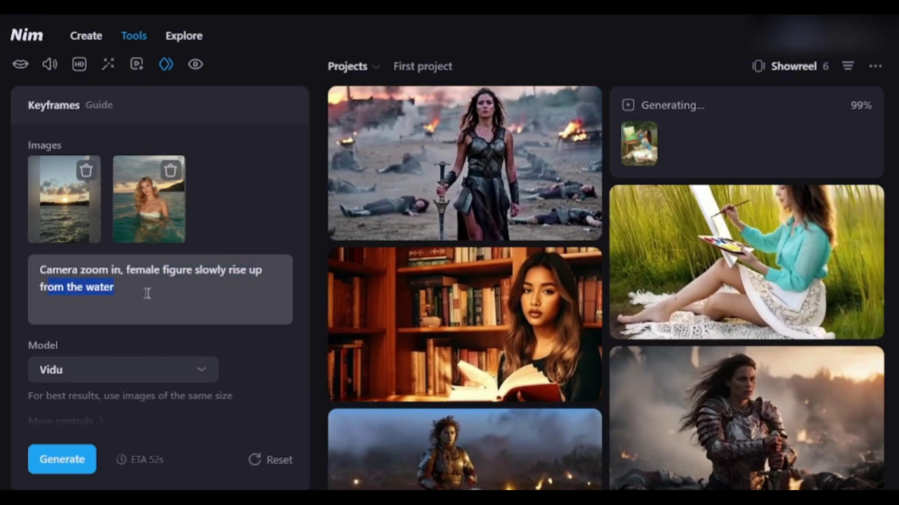
pyautogui.click(102, 380)
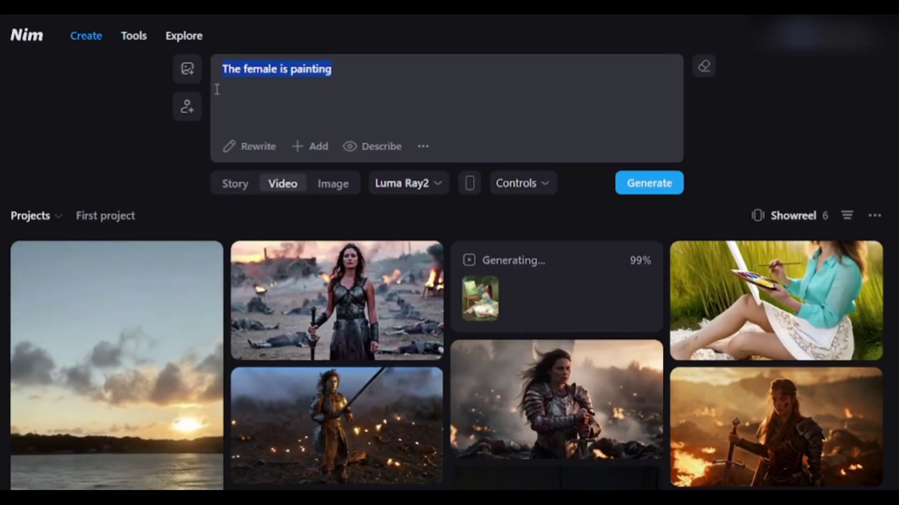
pyautogui.click(175, 345)
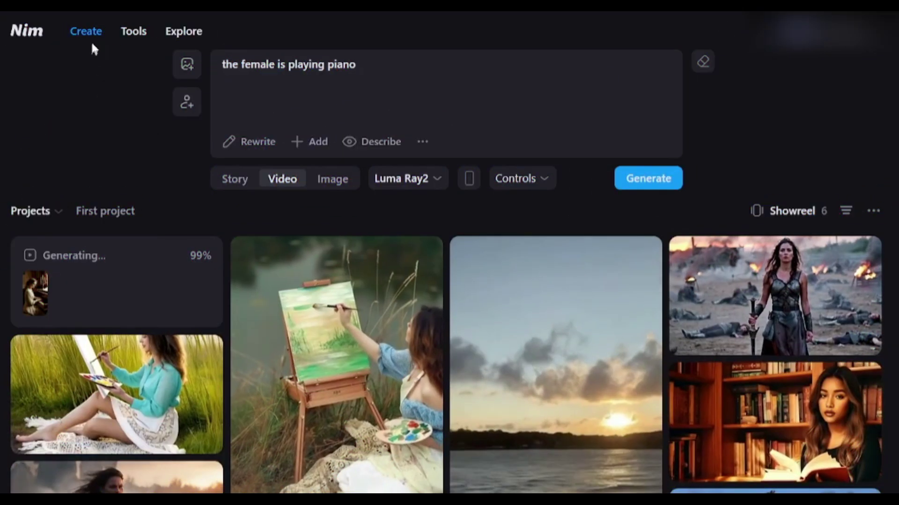
pyautogui.click(134, 33)
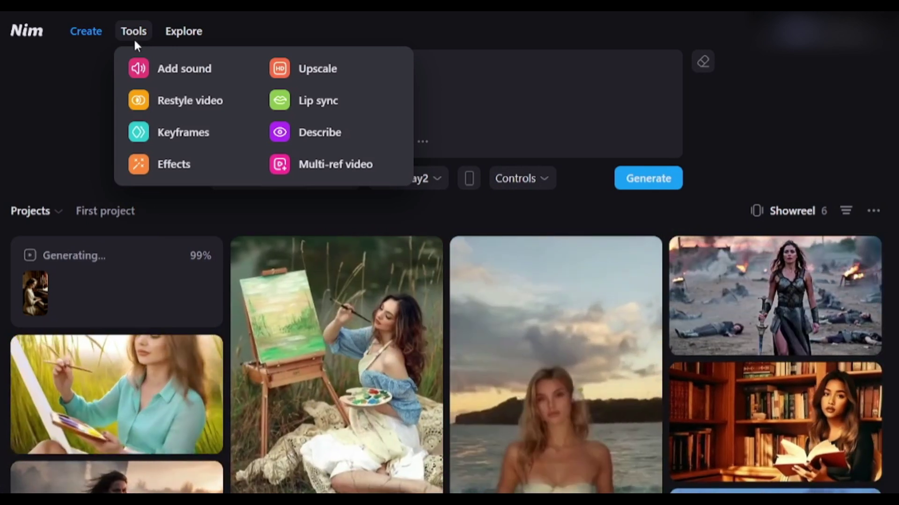
# Step: Send the sunset keyframe clip to the Add sound tool
pyautogui.click(156, 76)
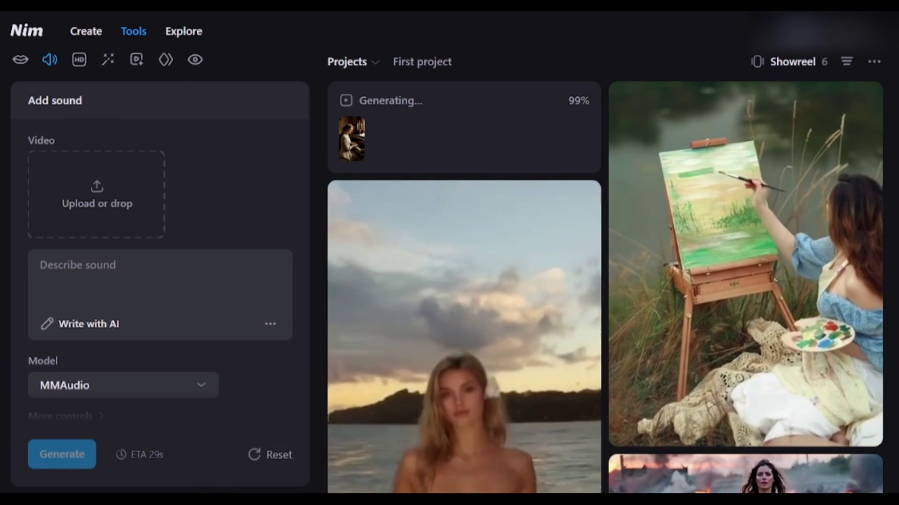
pyautogui.scroll(-3, 468, 281)
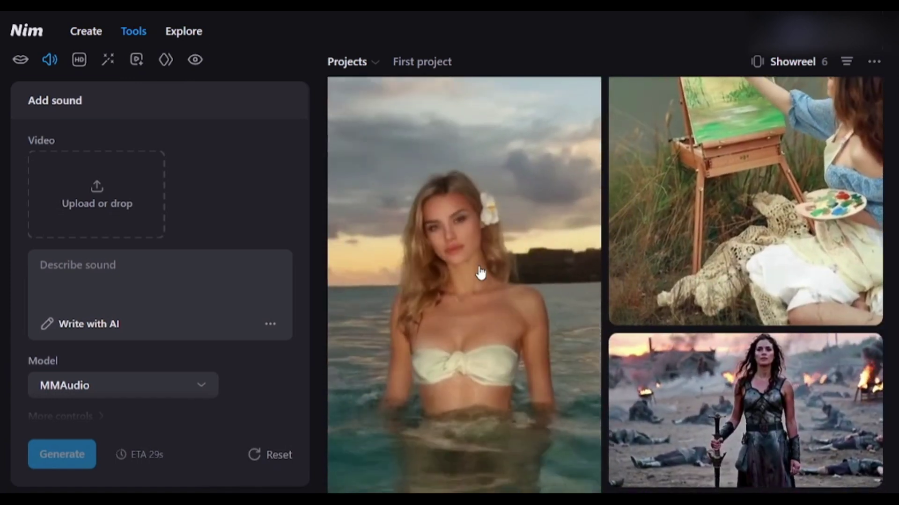
pyautogui.click(481, 271)
pyautogui.moveTo(293, 212); pyautogui.dragTo(292, 303)
pyautogui.click(72, 409)
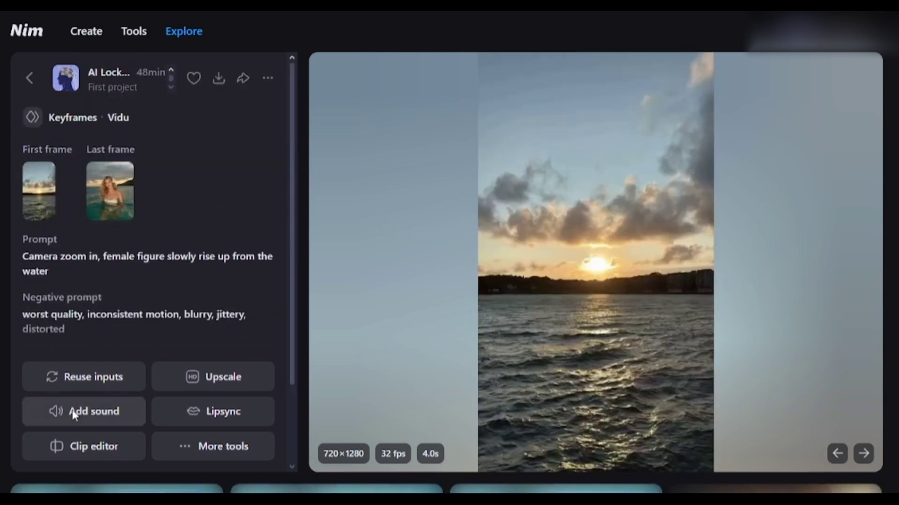
# Step: Generate sound from 'gentle splash echoes as water parts wave' and open the resulting clip
pyautogui.click(114, 306)
pyautogui.write('gentle splash echoes as water parts wave')
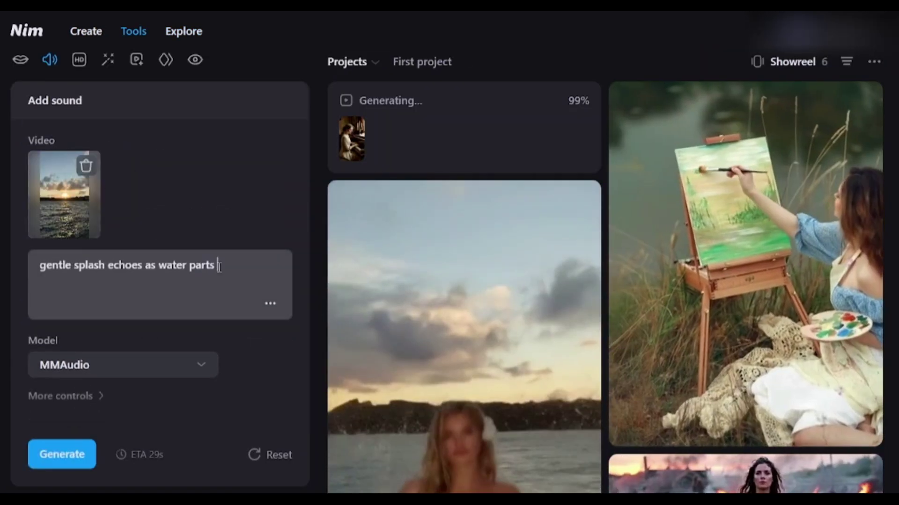
pyautogui.click(61, 454)
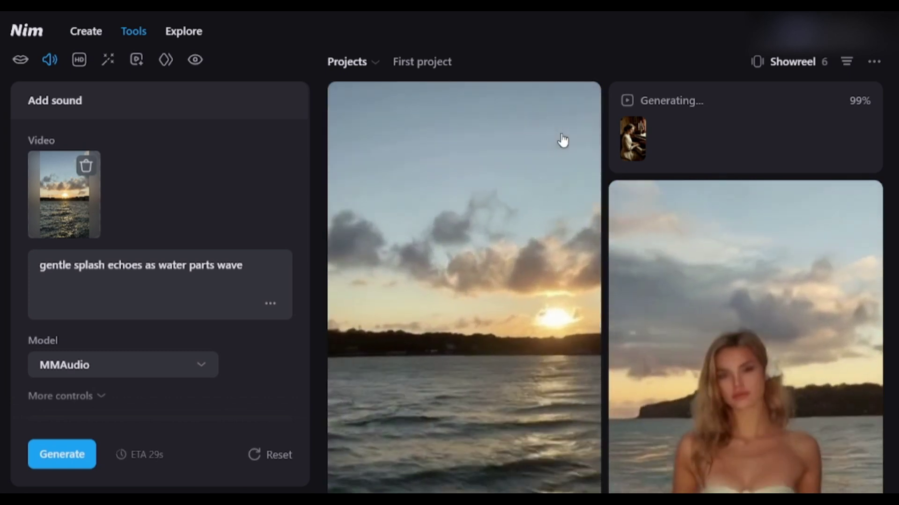
pyautogui.click(563, 140)
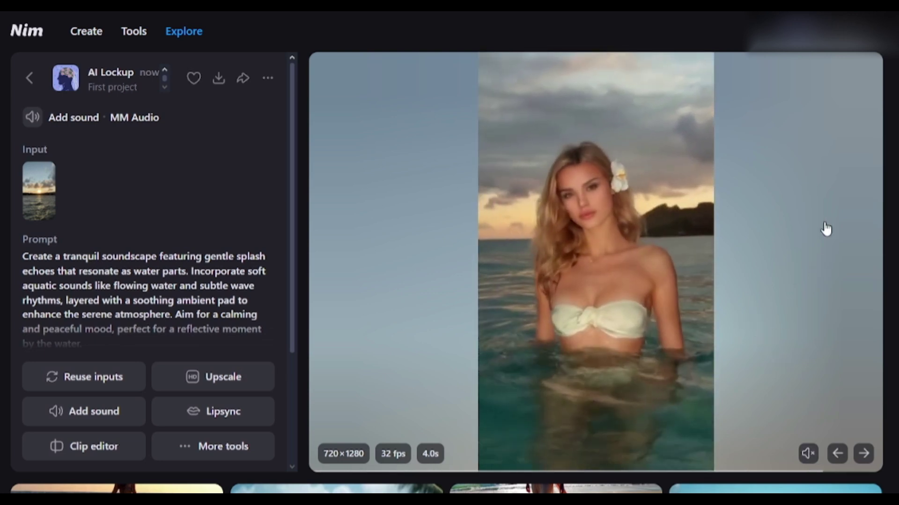
pyautogui.click(28, 79)
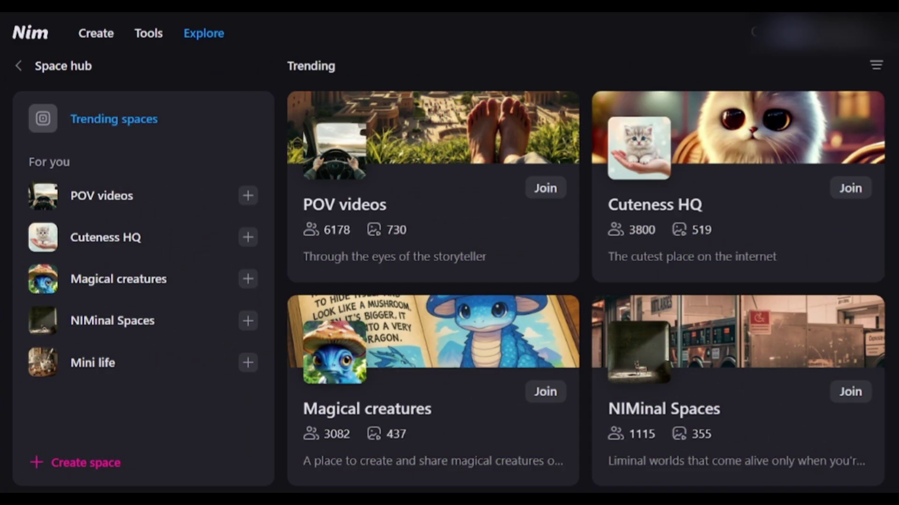
# Step: Scroll the Space hub's Trending grid past History, Horrors, Movie mode and 90's nostalgia
pyautogui.scroll(-15, 585, 291)
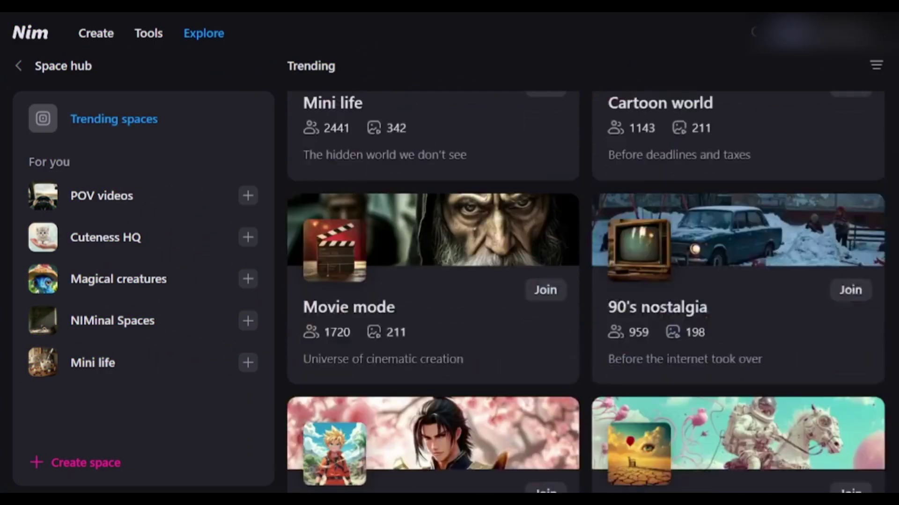
pyautogui.scroll(-4, 585, 290)
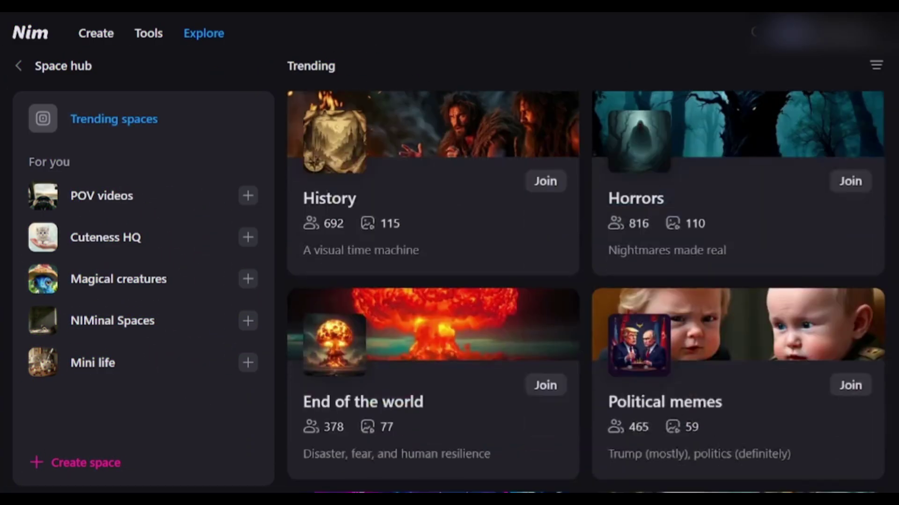